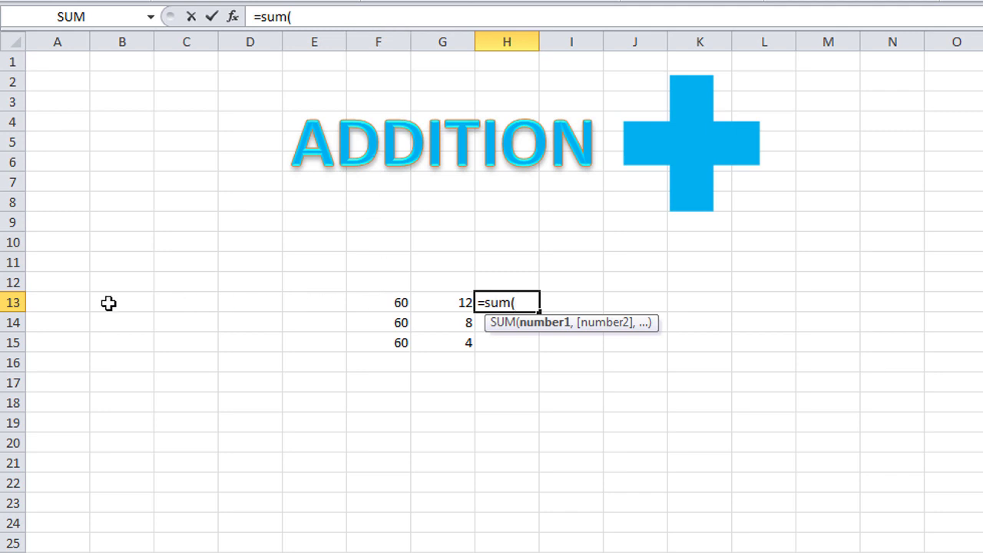
Step: Complete the sum formula in H13 as =SUM(F13:G13) using the two number cells in row 13
click(381, 301)
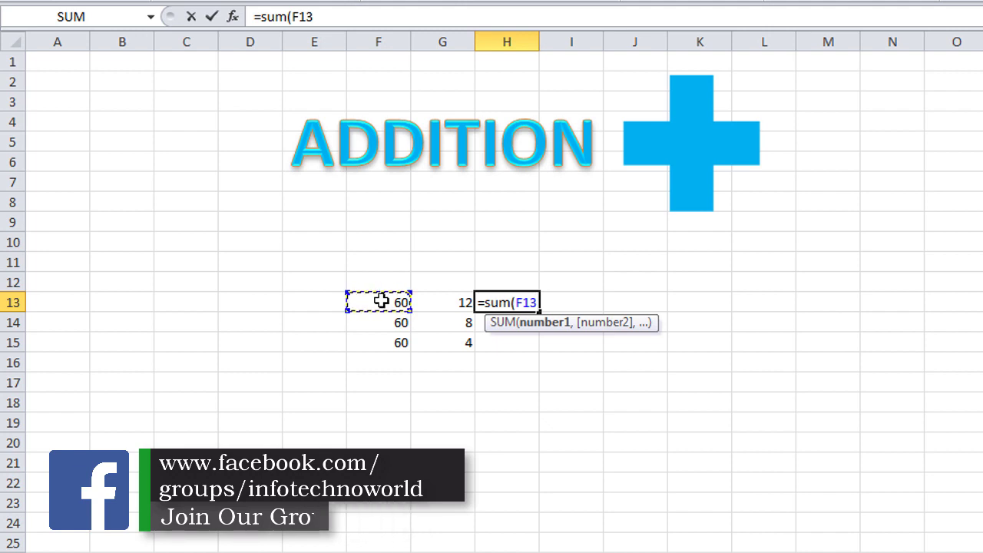
text(:)
click(382, 301)
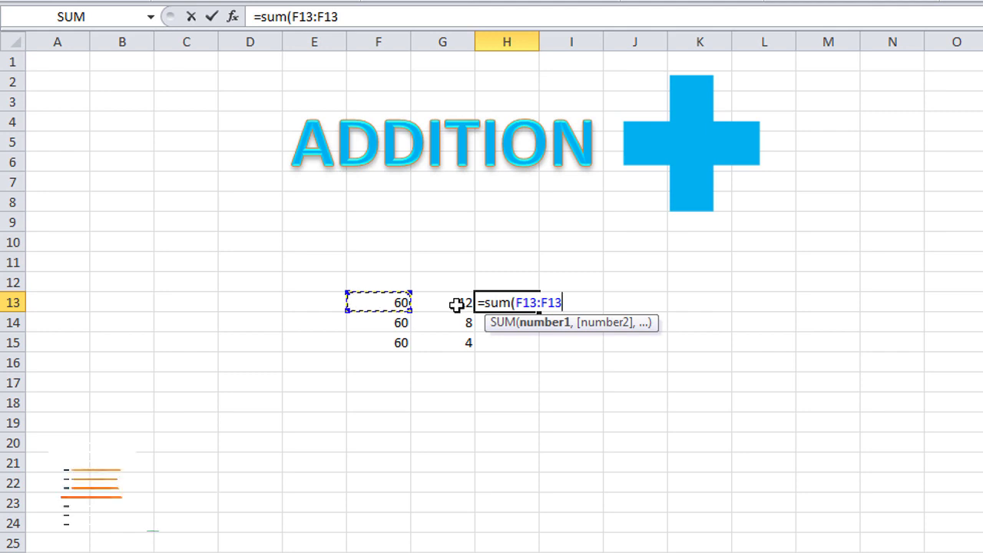
click(456, 305)
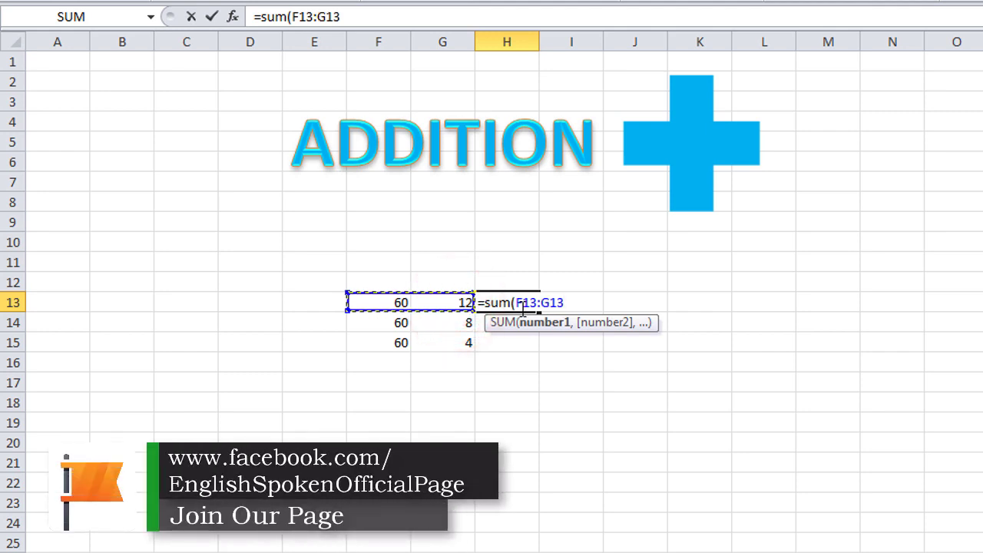
text())
key(Return)
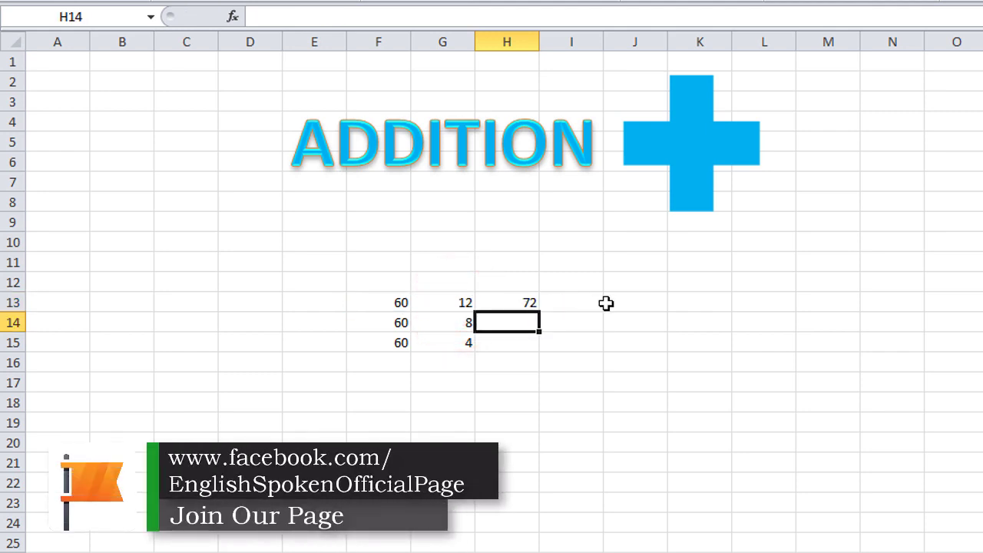
Step: Add the two numbers of row 13 in I13 with the formula =F13+G13
click(608, 304)
click(573, 305)
double_click(575, 307)
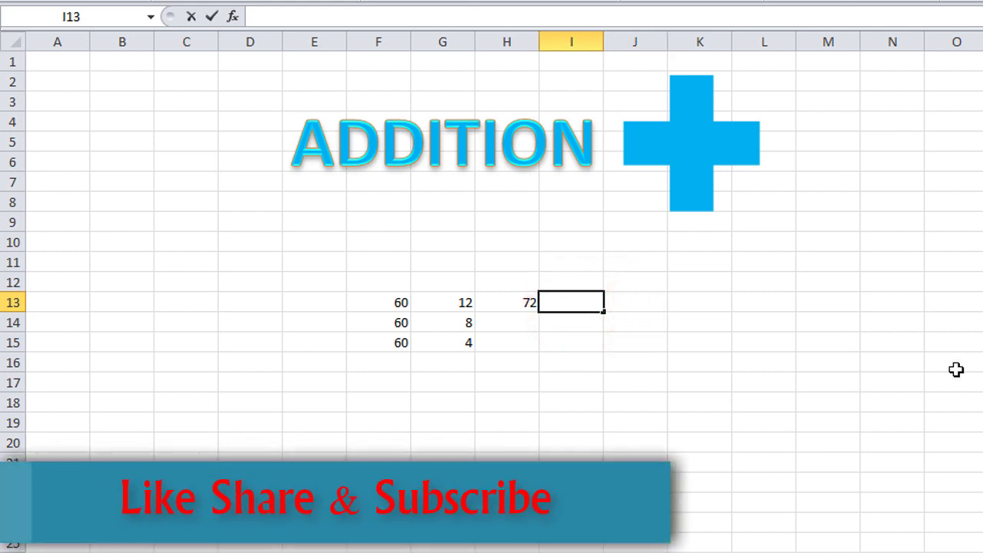
text(=)
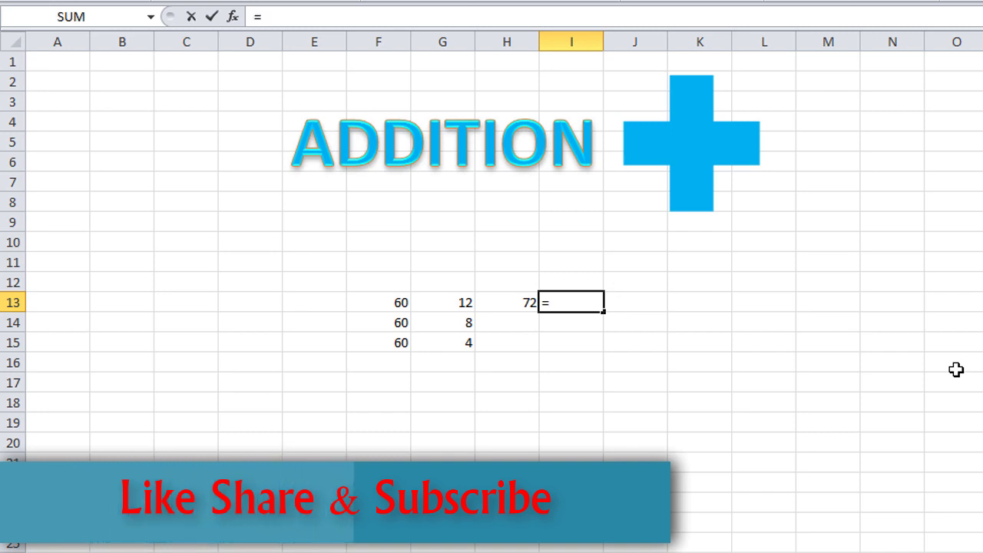
click(381, 306)
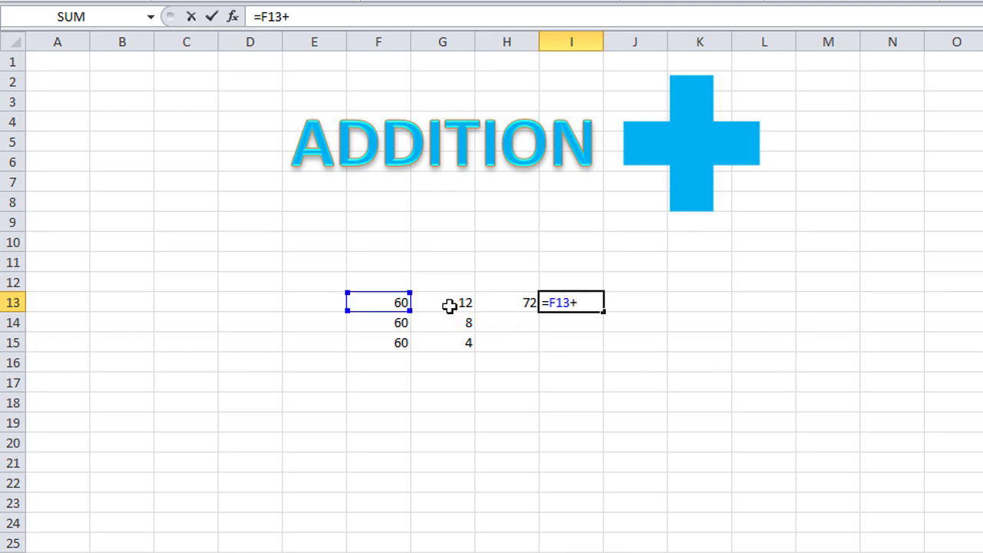
key(Return)
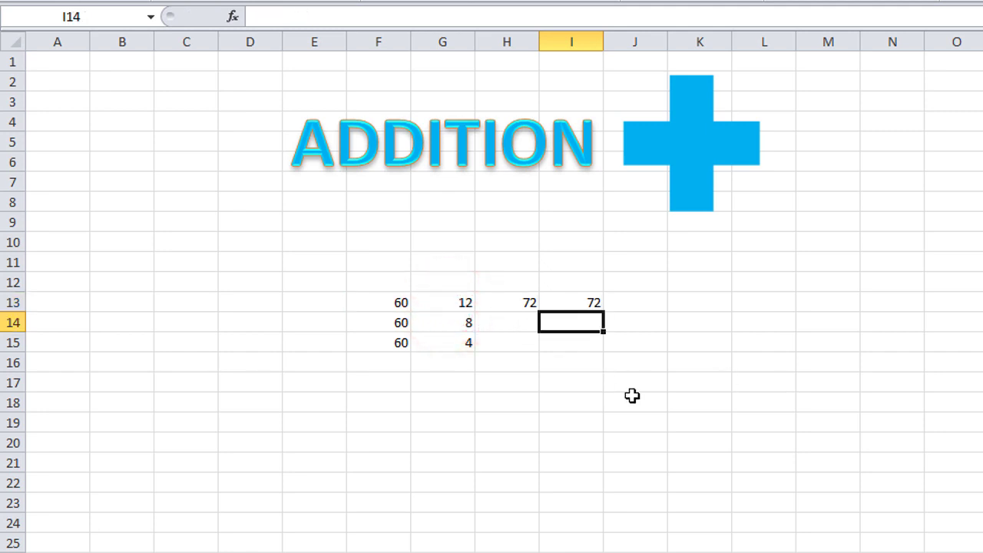
Step: Insert an AutoSum in J13 that adds the range F13:G13
click(625, 308)
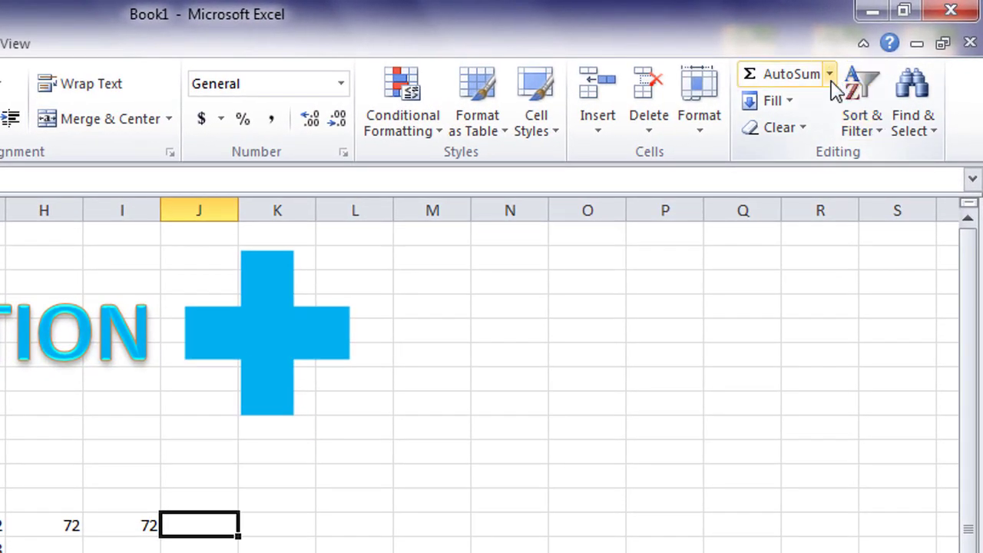
click(886, 47)
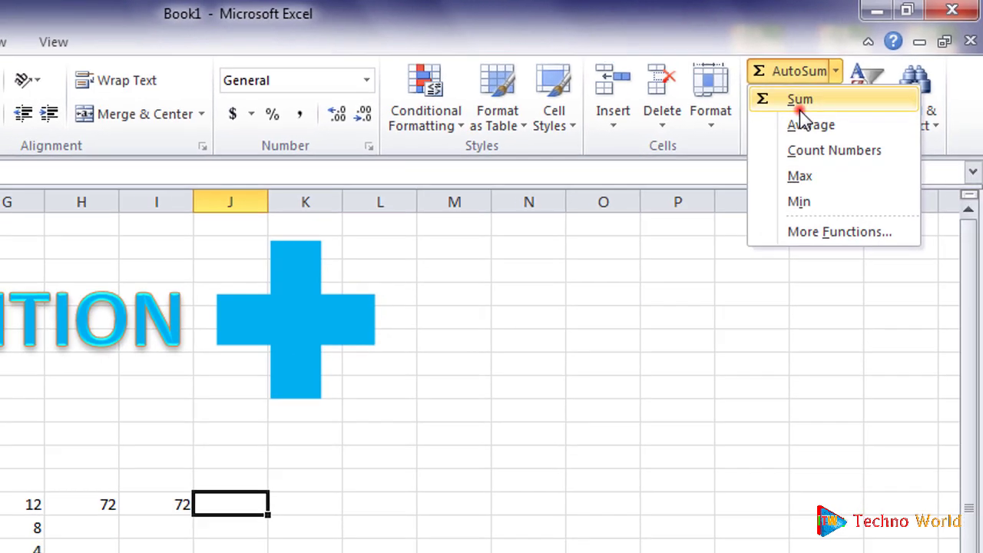
click(795, 106)
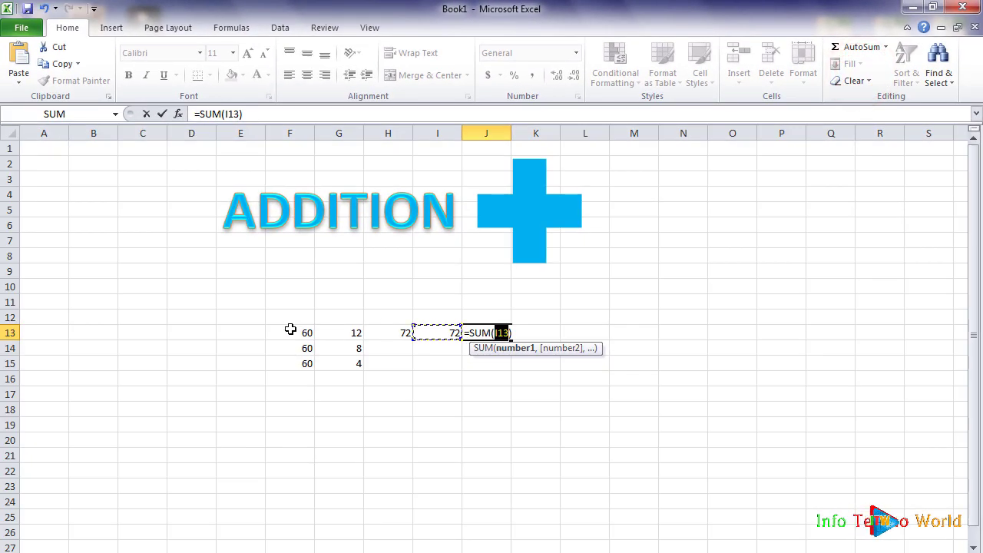
drag(230, 361, 280, 360)
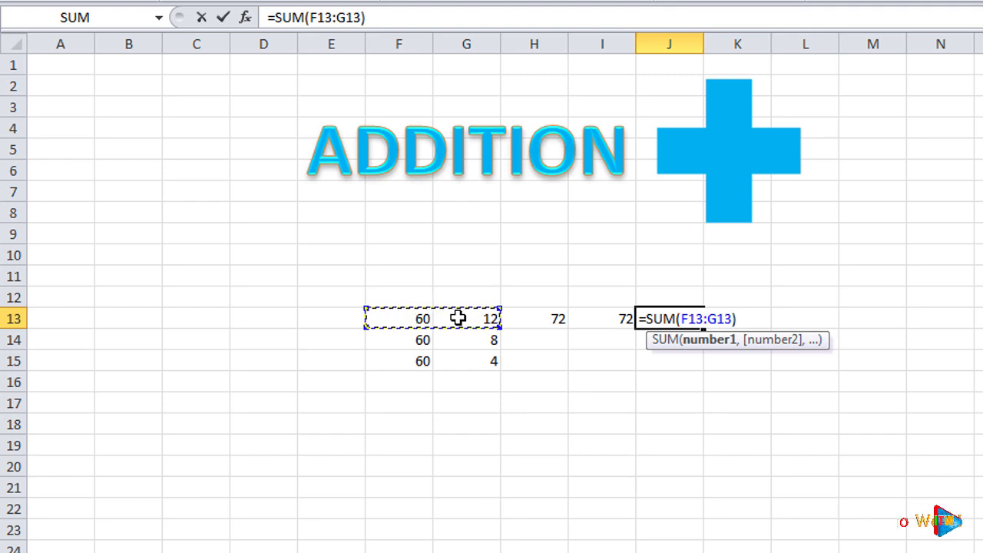
key(Return)
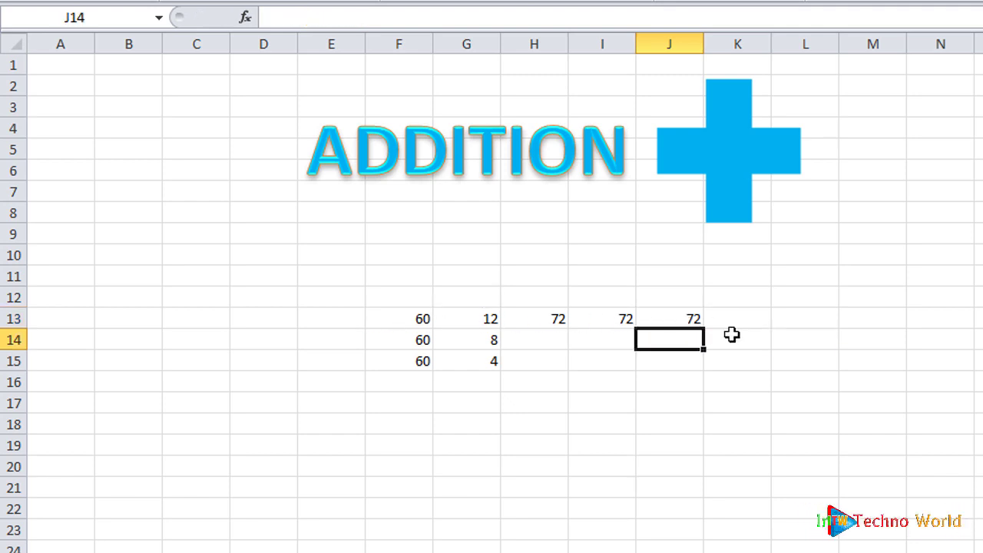
click(773, 358)
Step: Fill the addition formulas in H13, I13 and J13 down to row 15
click(530, 321)
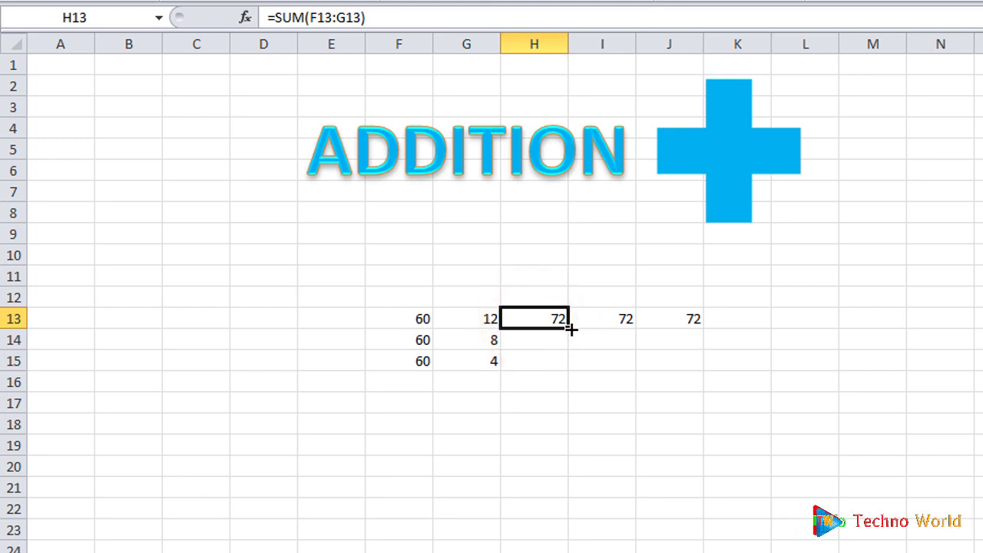
drag(571, 331, 573, 373)
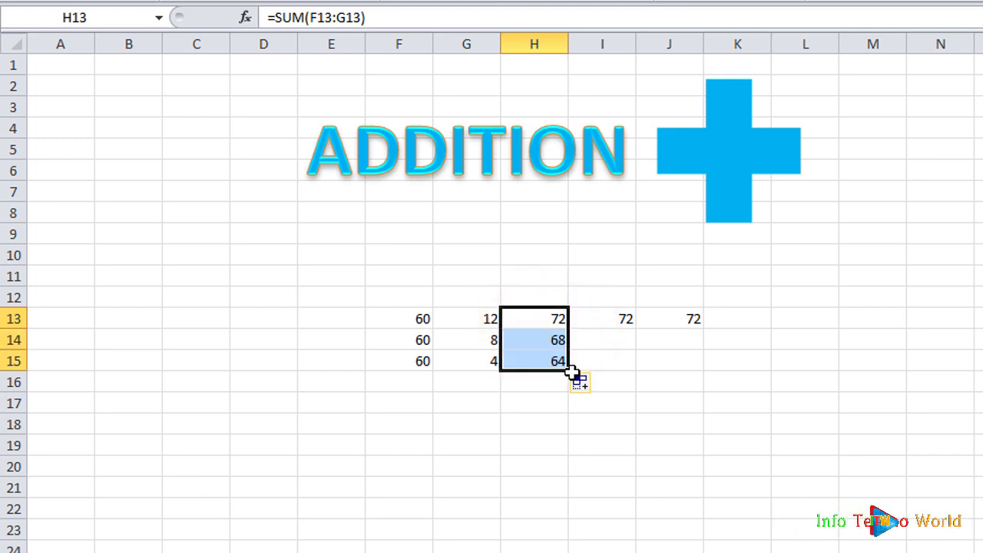
click(535, 403)
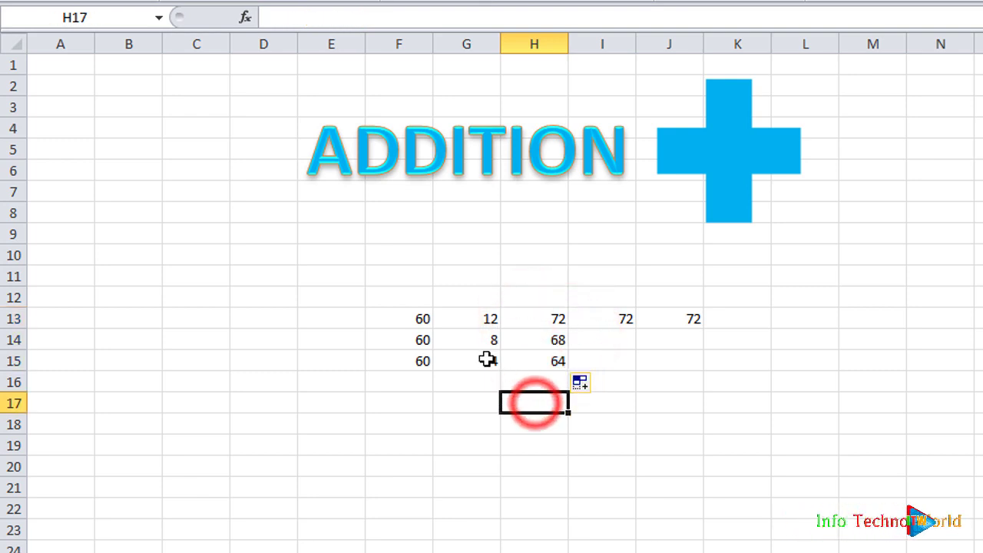
click(614, 319)
drag(639, 333, 641, 373)
click(675, 321)
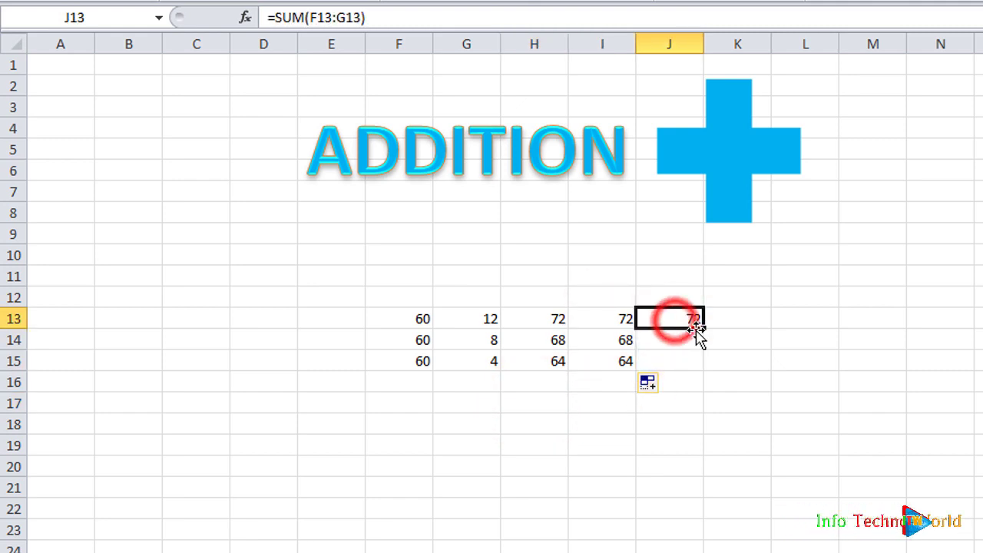
drag(706, 330, 705, 374)
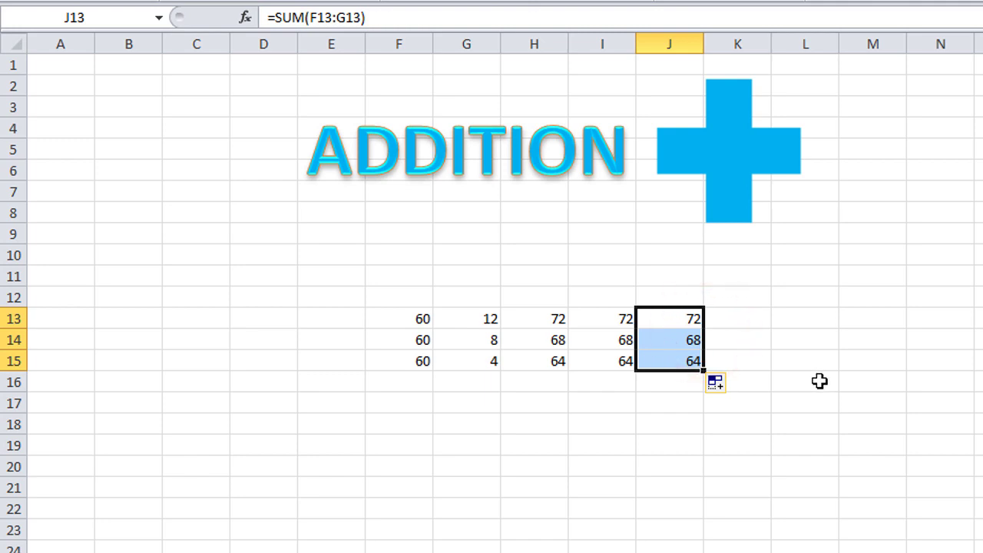
click(819, 379)
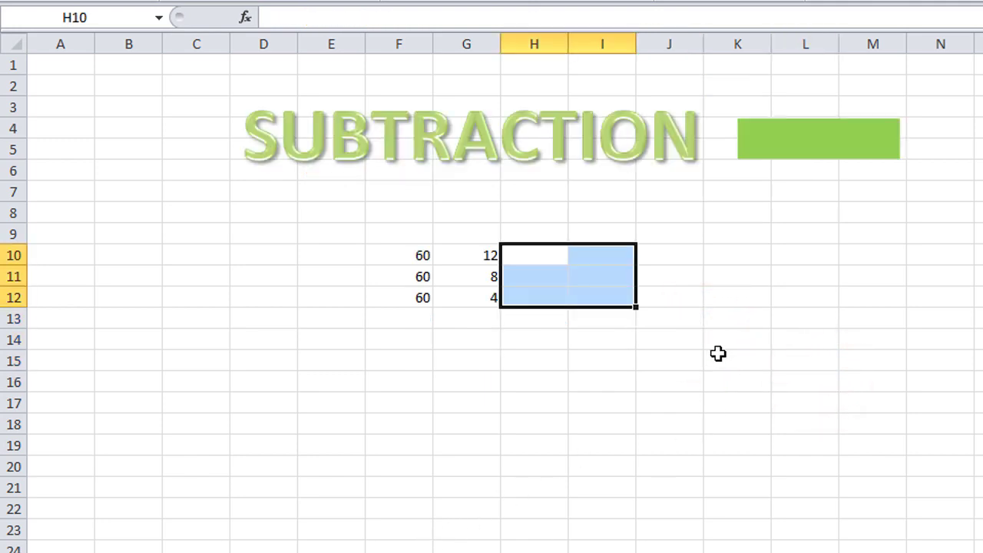
Step: On the Subtraction sheet, subtract G10 from F10 in H10 with the formula =F10-G10
click(717, 354)
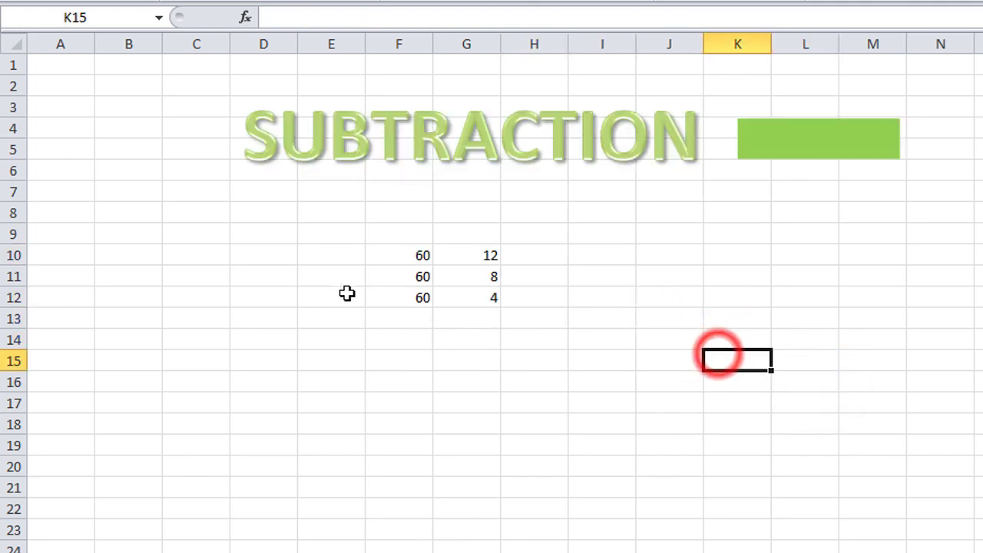
double_click(542, 257)
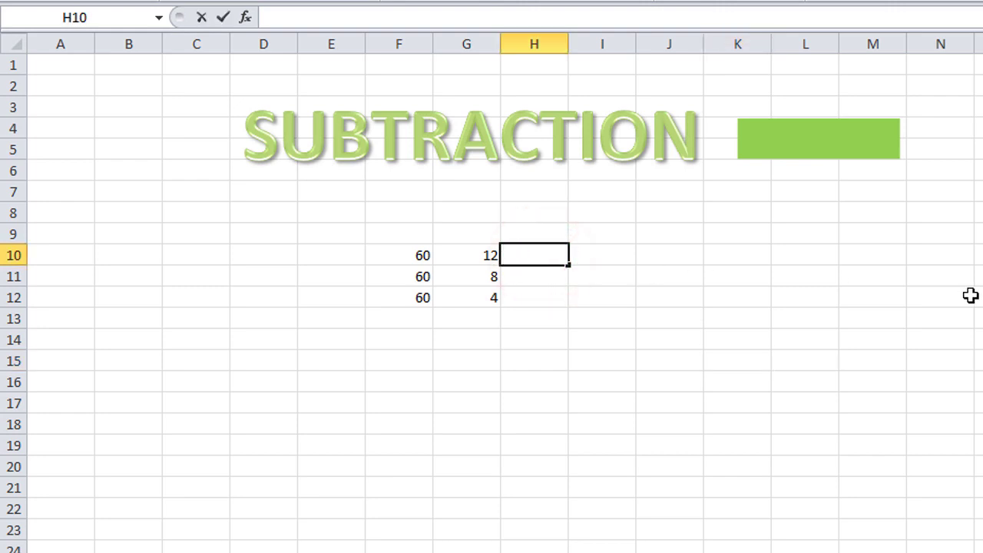
text(=)
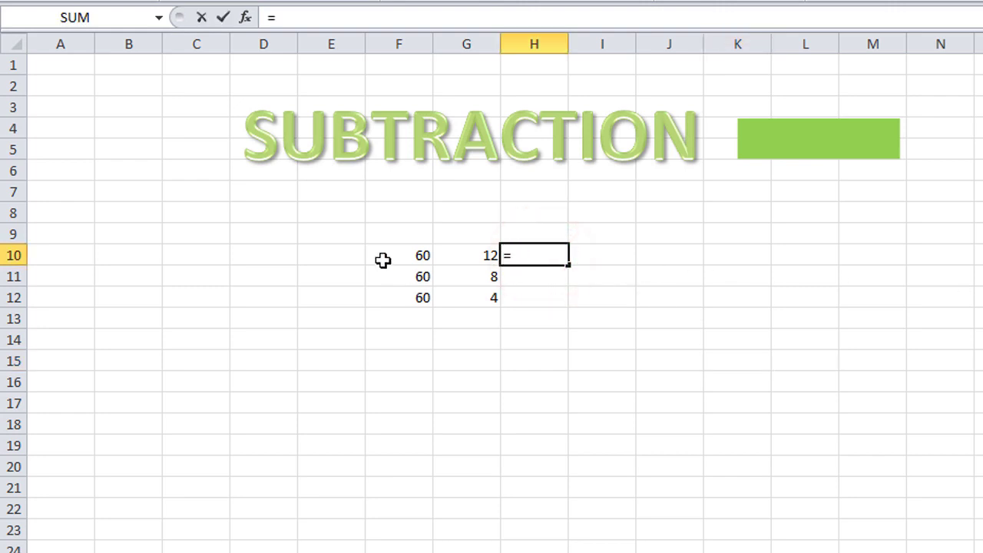
click(383, 259)
text(-)
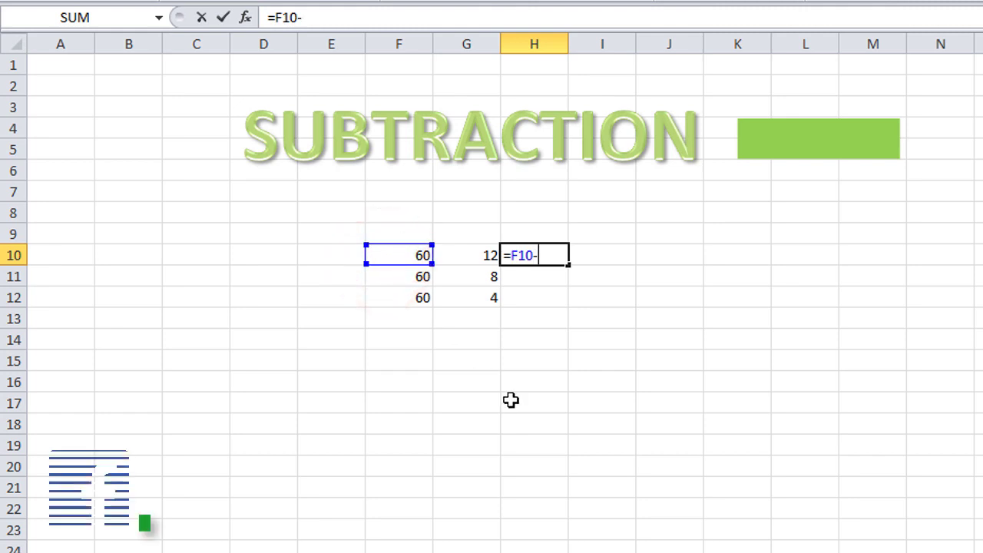
click(472, 259)
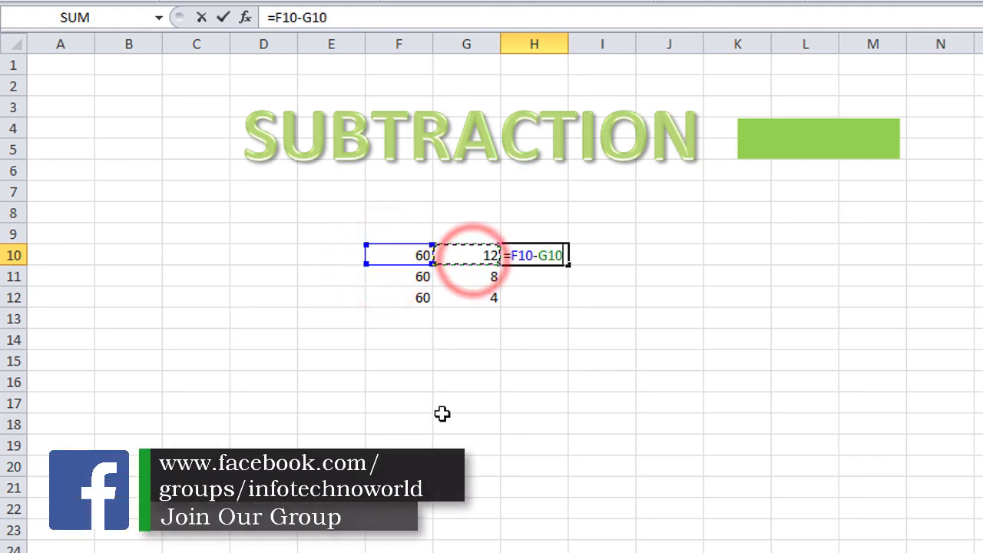
key(Return)
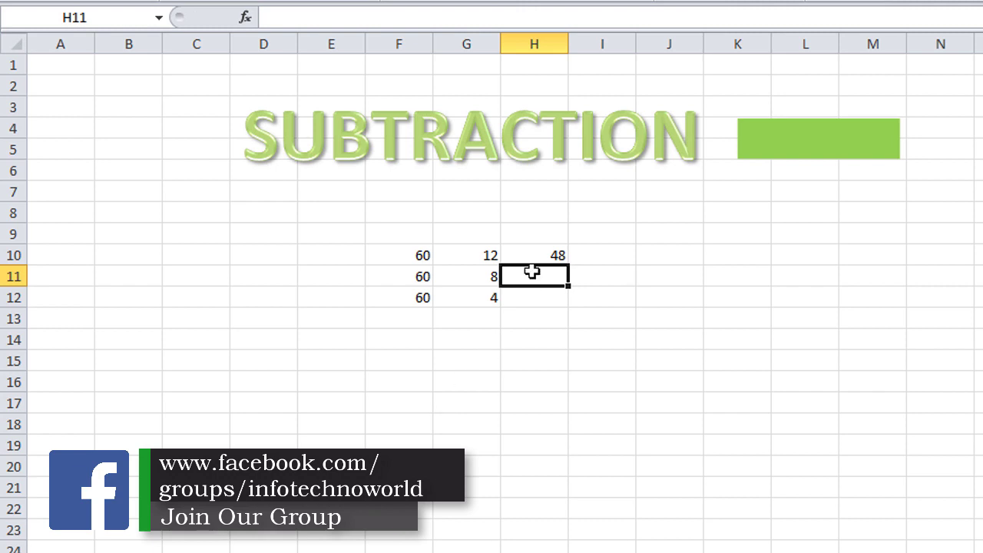
Step: Enter the formula =SUM(F10-G10) in I10 to subtract using the SUM function
click(577, 257)
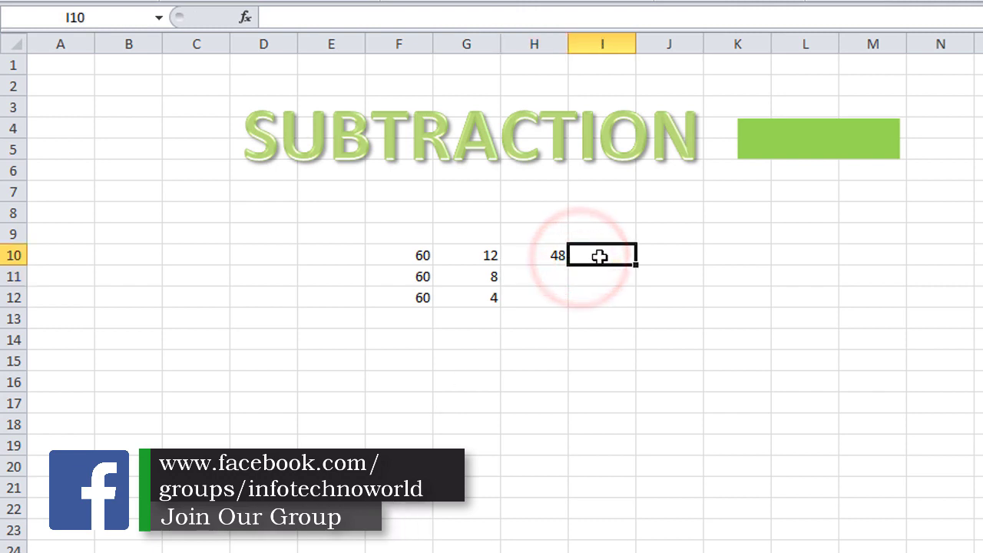
text(=s)
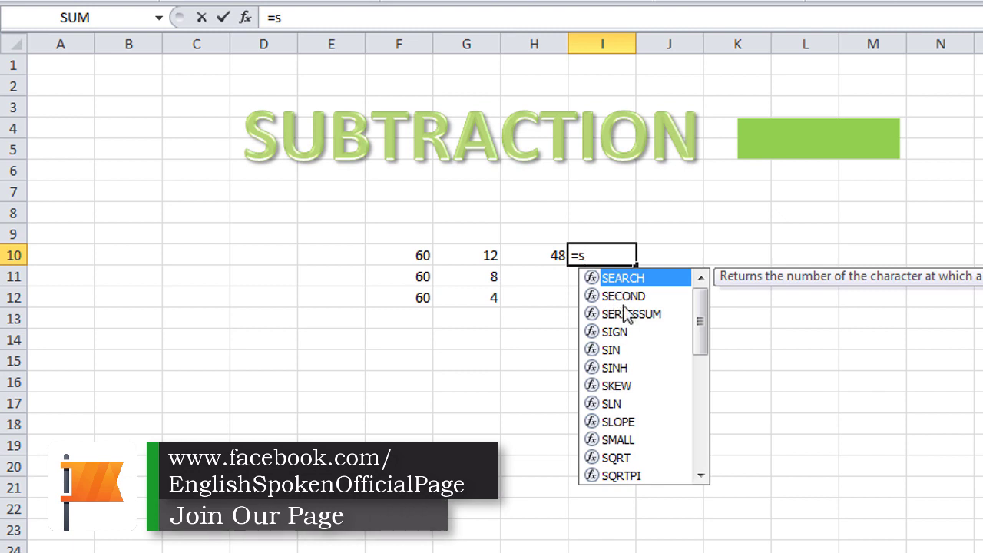
text(u)
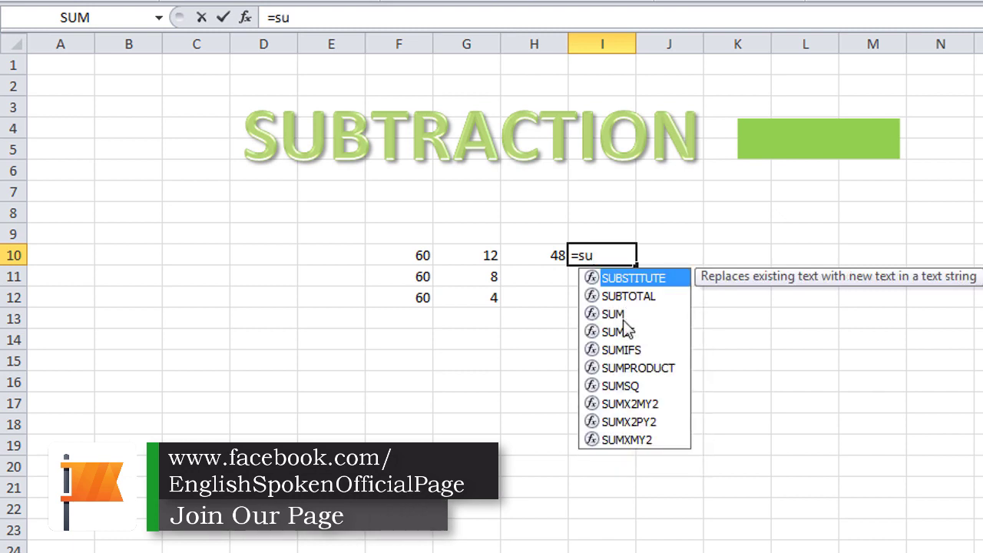
double_click(612, 313)
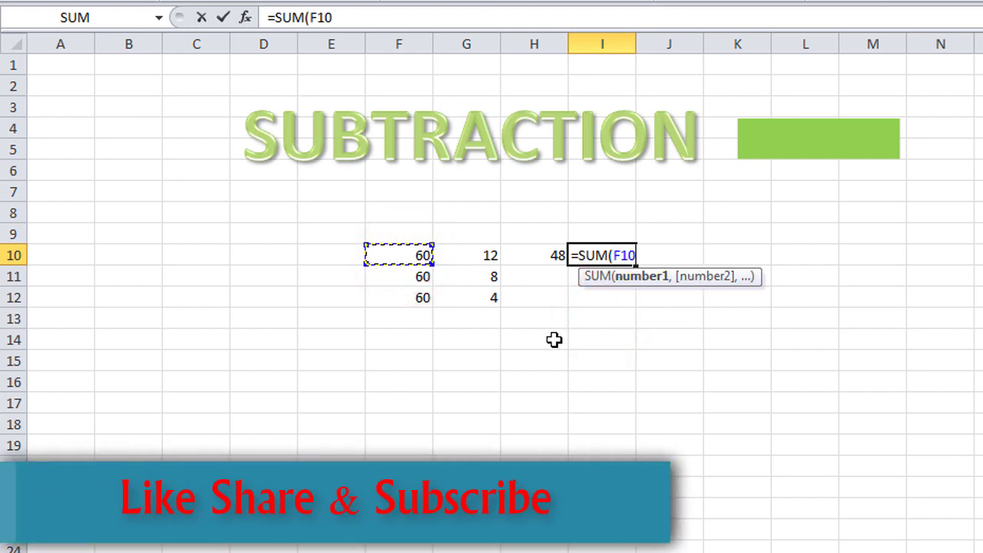
text(-)
click(466, 254)
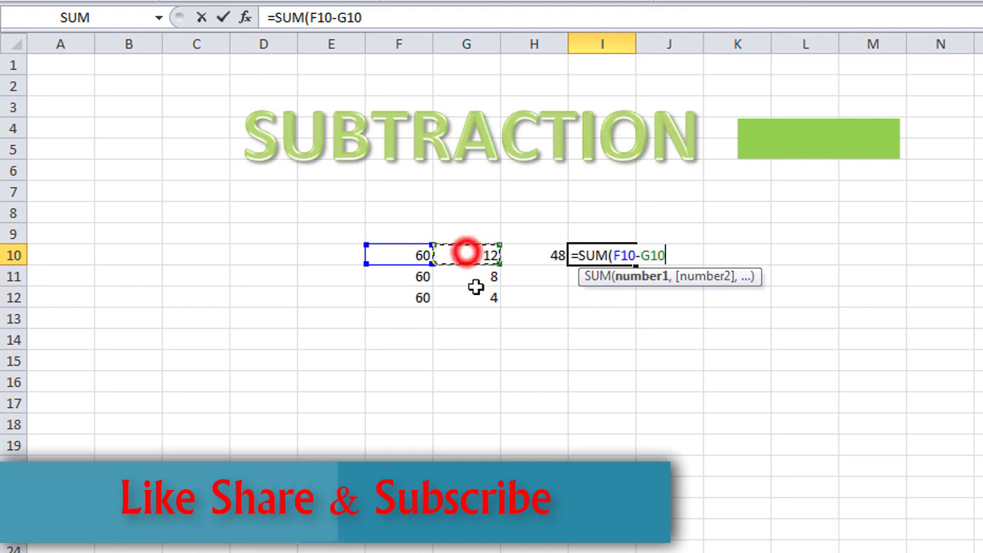
text())
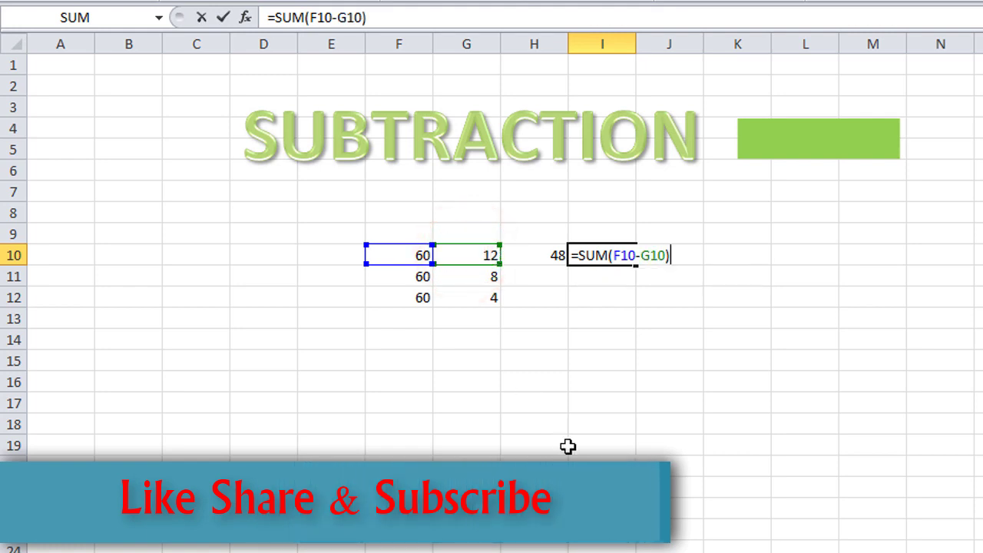
key(Return)
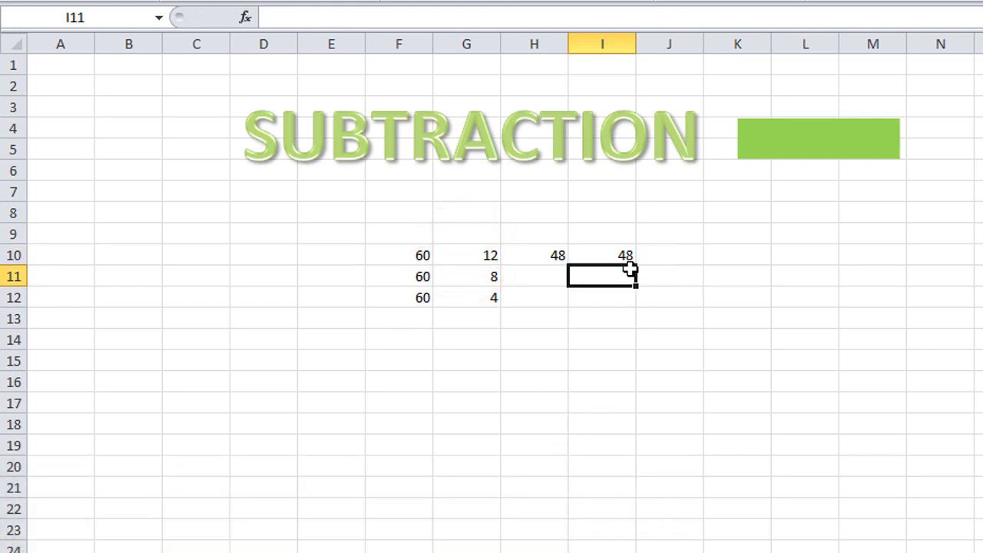
Step: Fill the subtraction formulas in H10 and I10 down to row 12
click(533, 250)
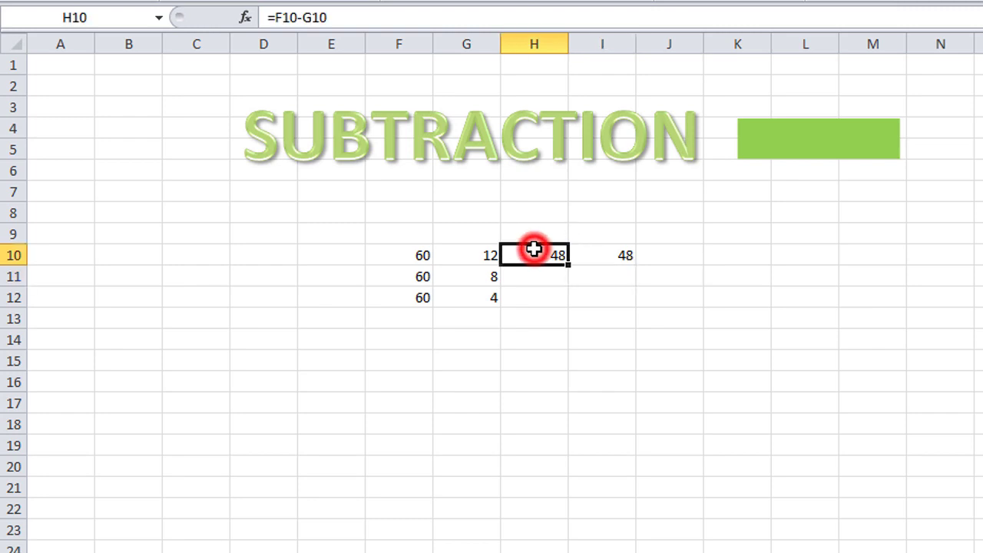
drag(570, 290, 576, 315)
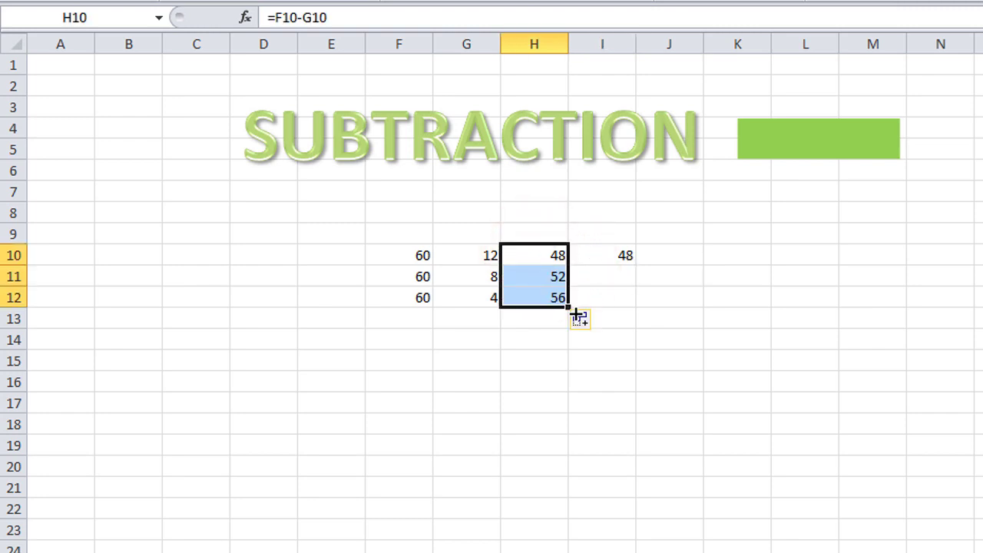
click(602, 254)
drag(637, 264, 641, 315)
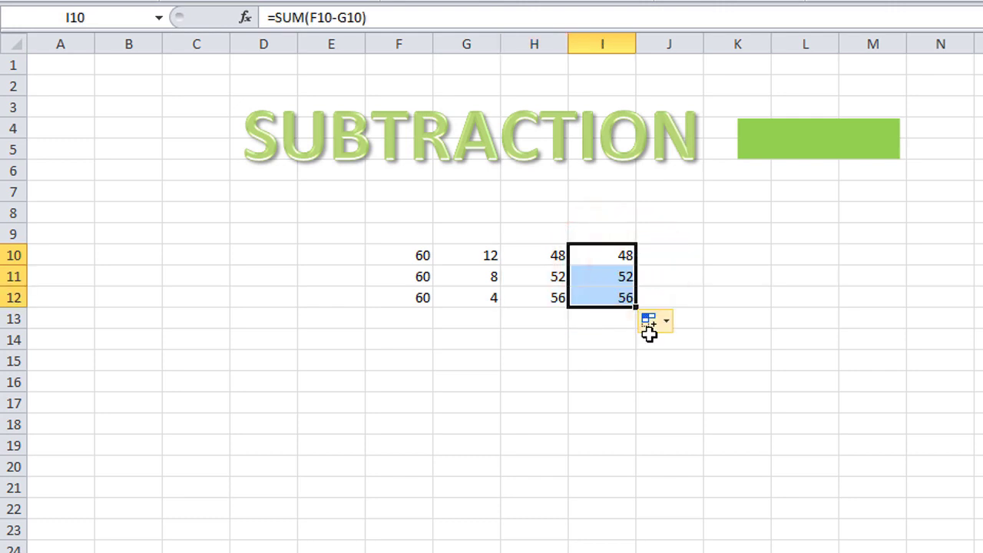
Step: On the Multiplication sheet, multiply E14 by F14 in G14 with the formula =E14*F14
click(682, 284)
click(779, 382)
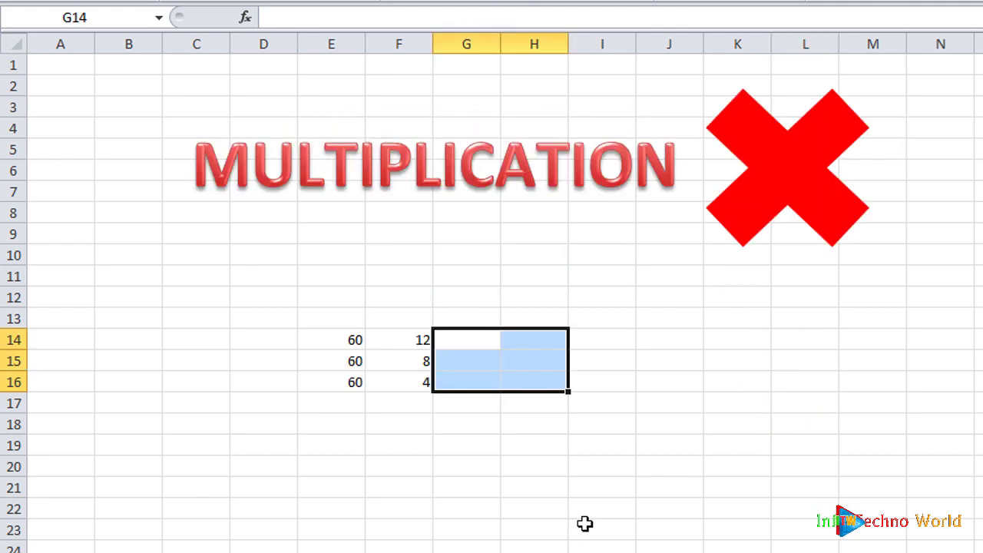
click(711, 300)
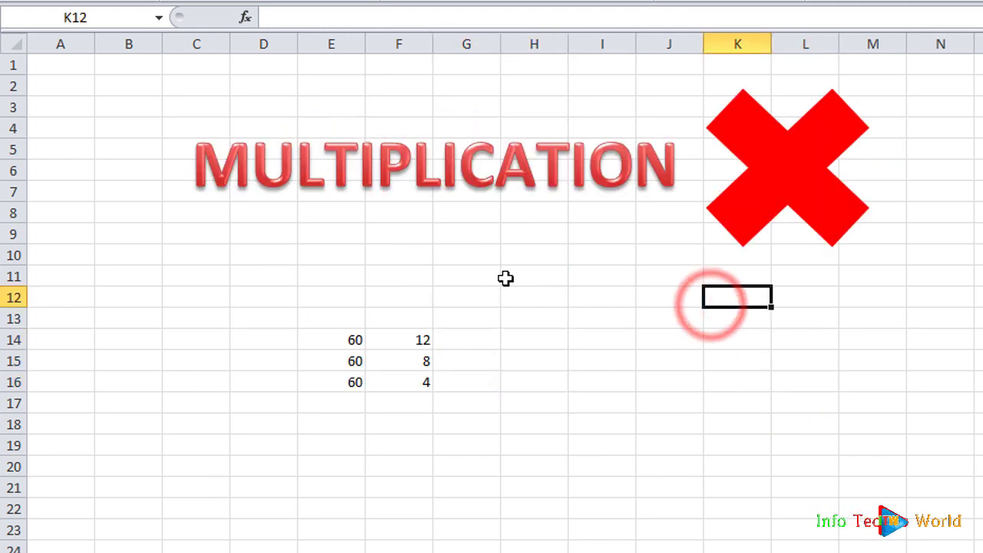
click(486, 339)
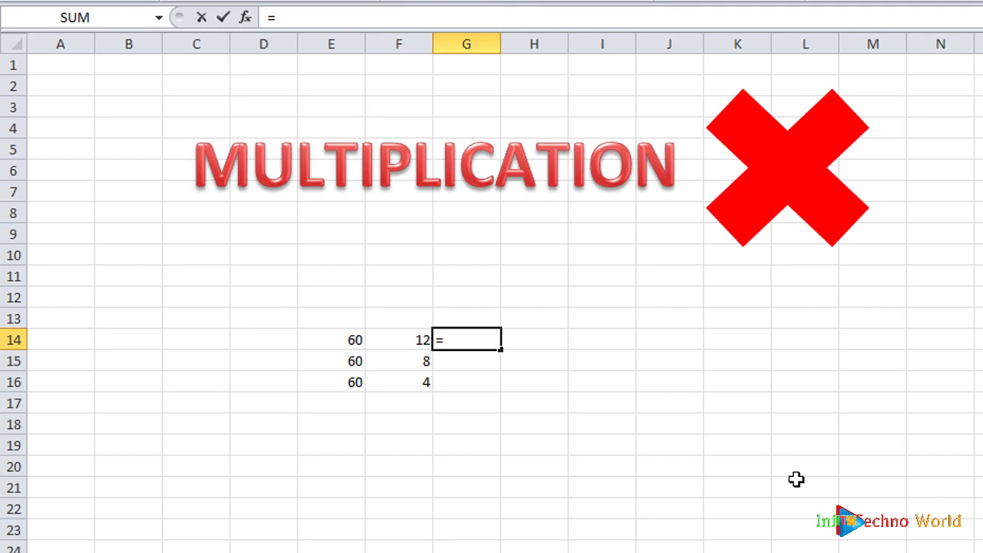
click(342, 346)
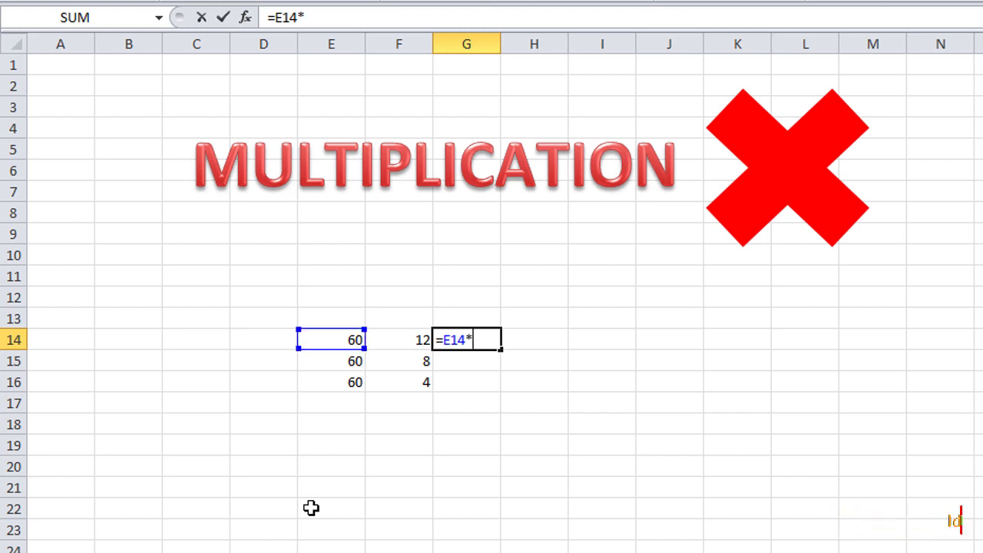
click(390, 346)
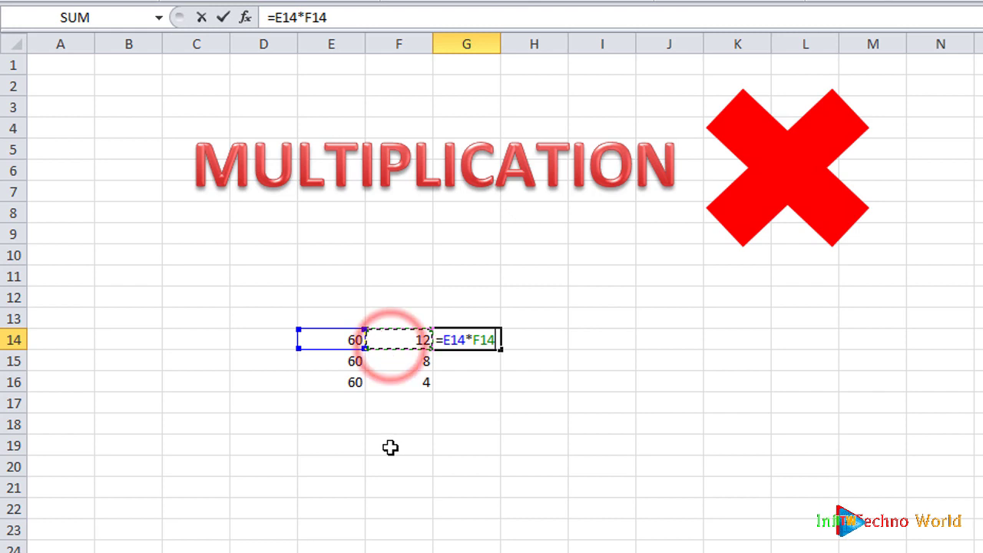
key(Return)
Step: Enter the formula =SUM(E14*F14) in H14 to multiply using the SUM function
click(536, 341)
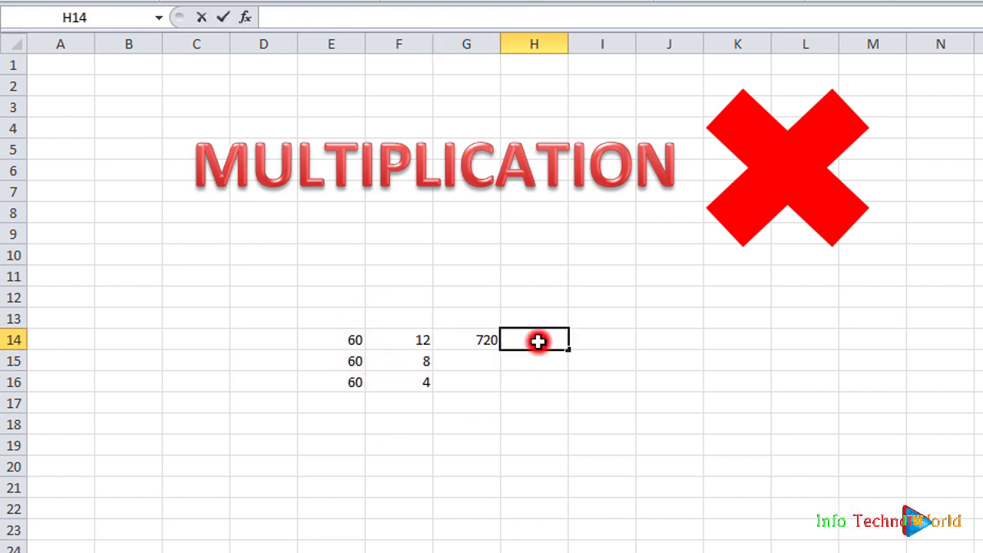
text(=)
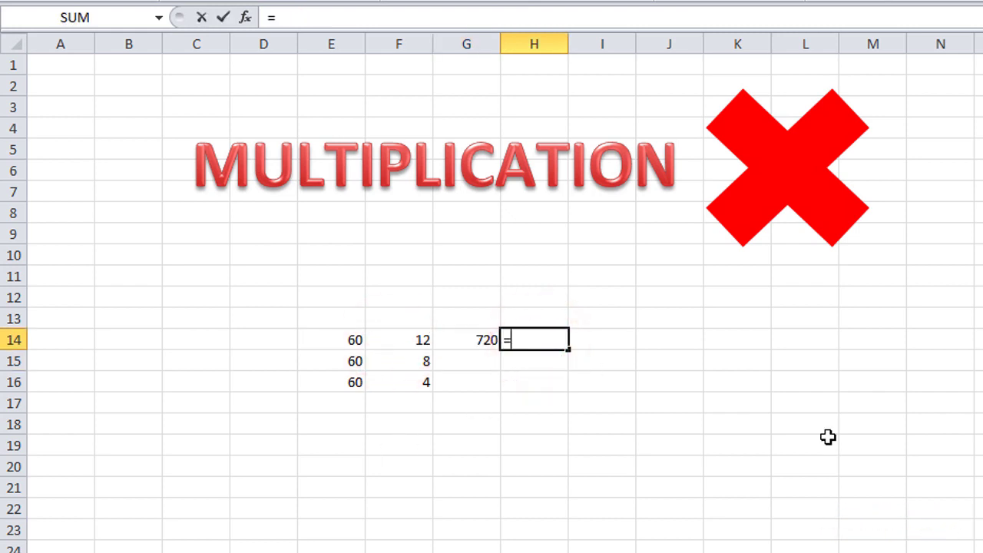
text(sum)
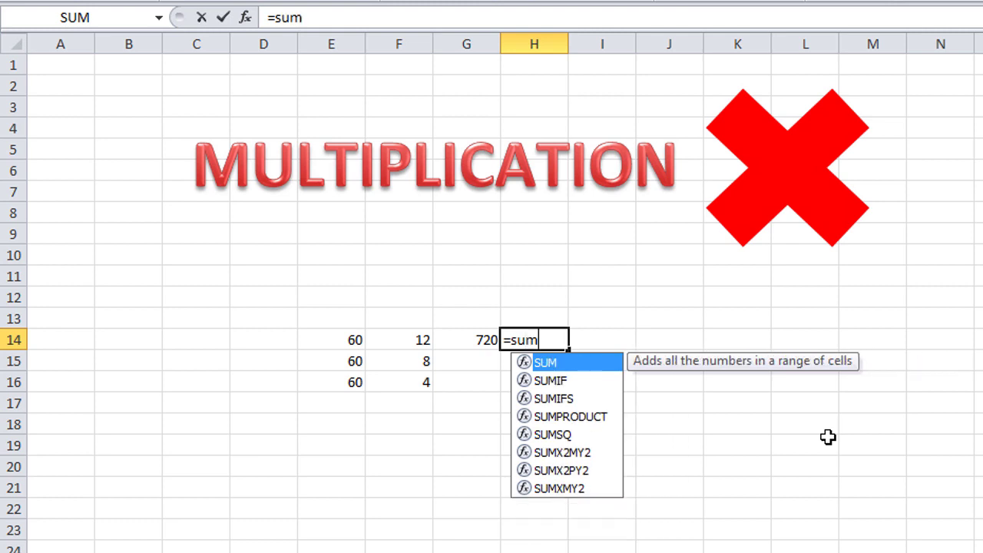
double_click(539, 363)
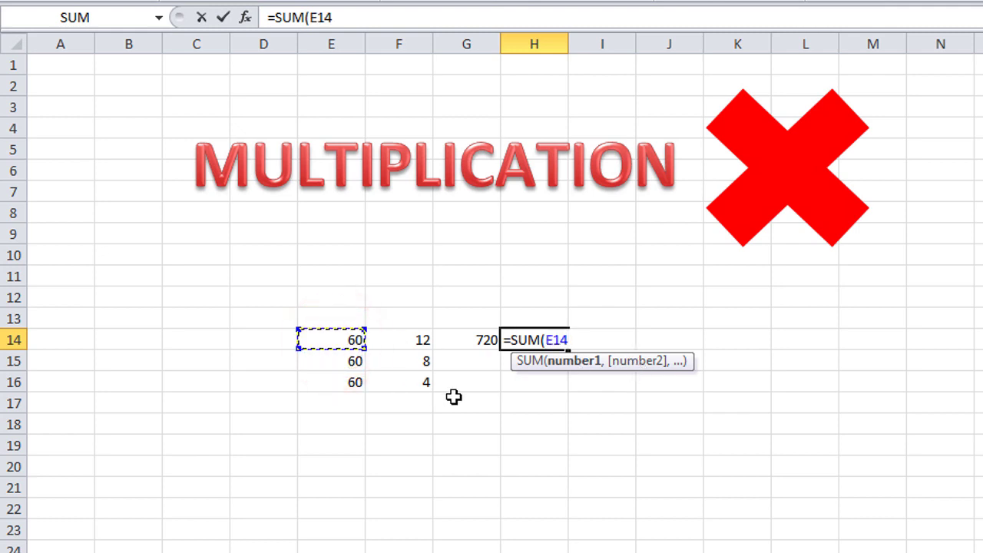
click(405, 340)
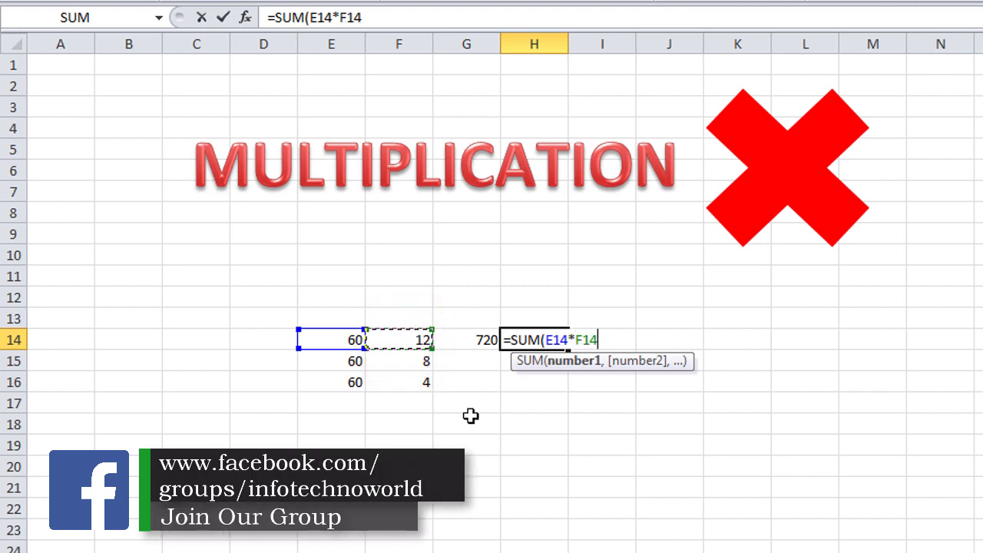
text())
key(Return)
click(615, 430)
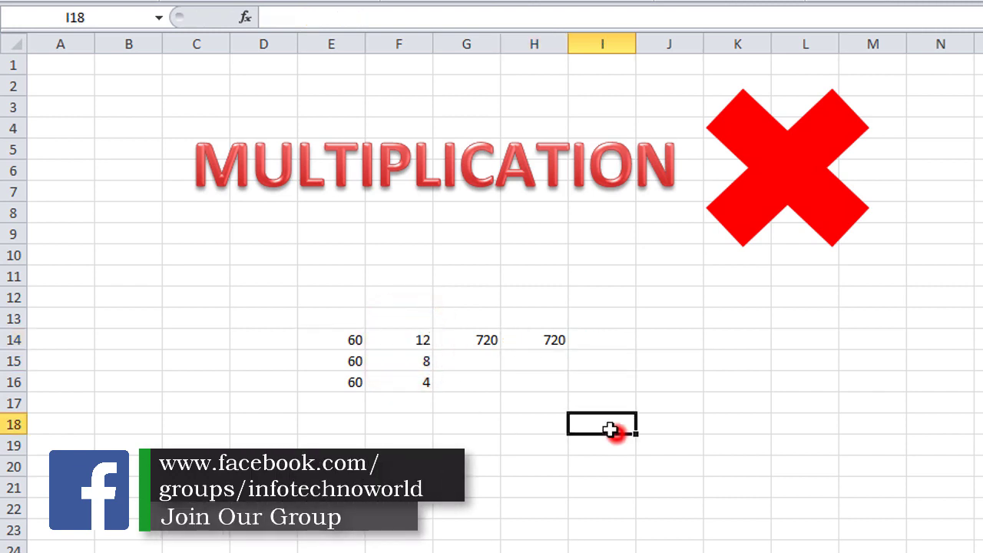
Step: Fill the multiplication formulas in G14 and H14 down to row 16
click(466, 341)
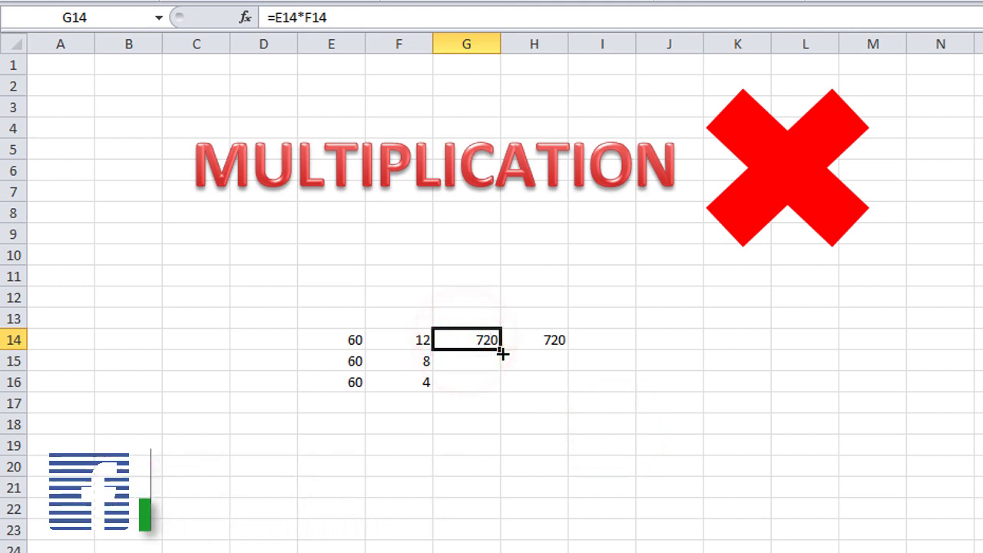
drag(503, 350, 506, 389)
click(540, 449)
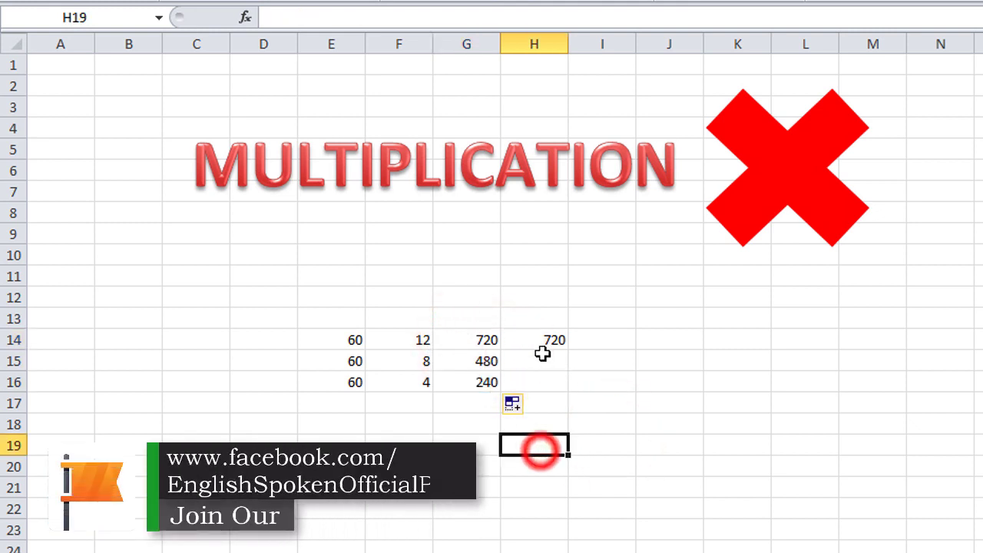
click(534, 340)
drag(570, 352, 576, 392)
click(584, 465)
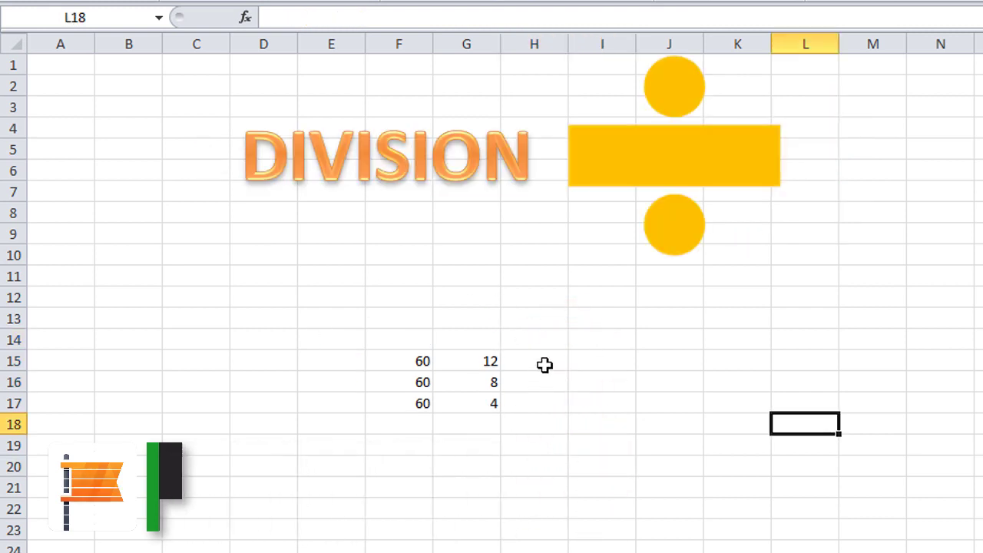
Step: On the Division sheet, divide F15 by G15 in H15 with the formula =F15/G15
click(545, 361)
text(=)
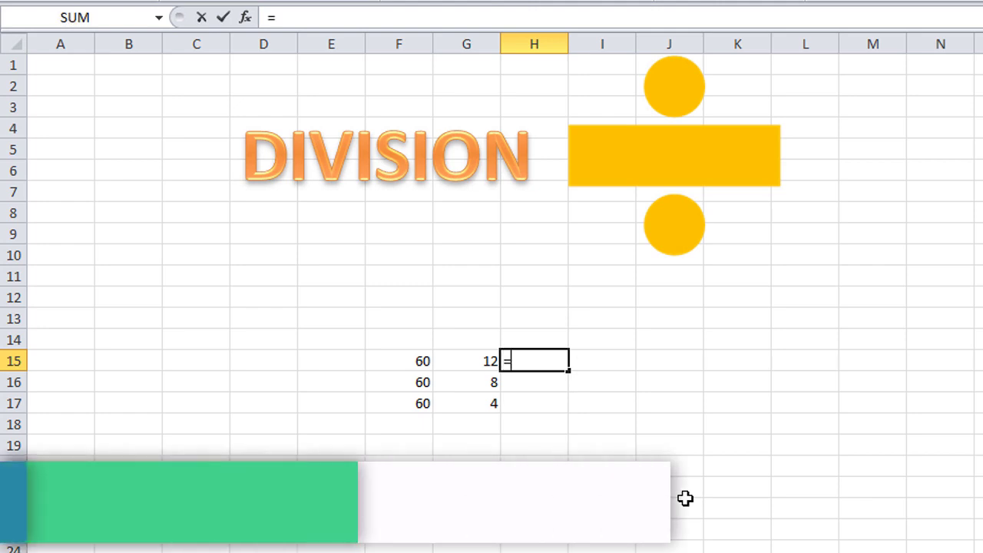
click(417, 362)
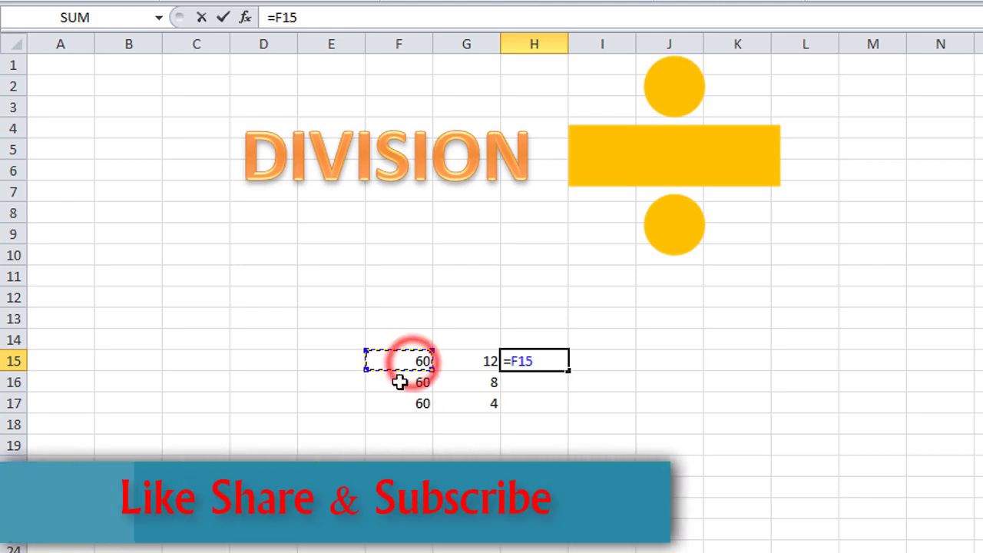
text(/)
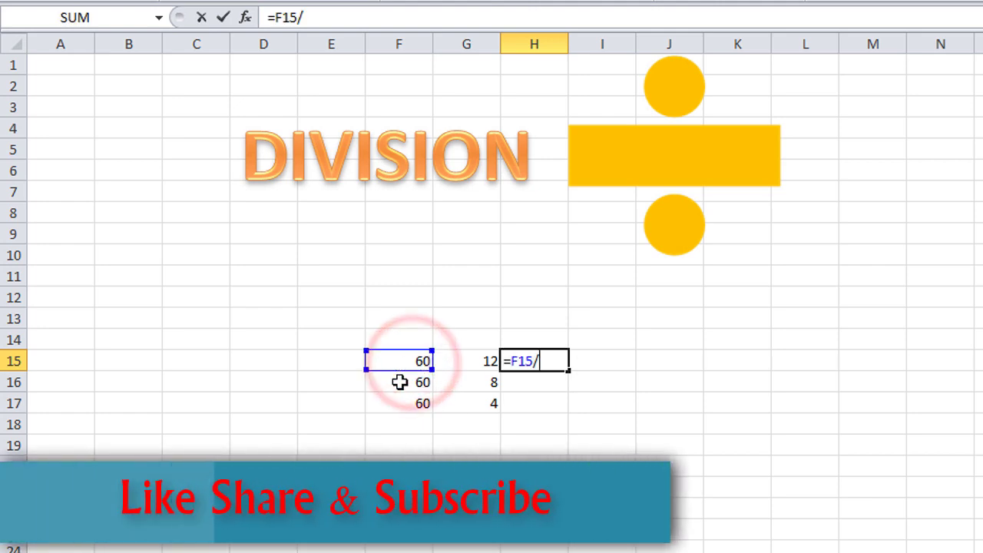
click(459, 362)
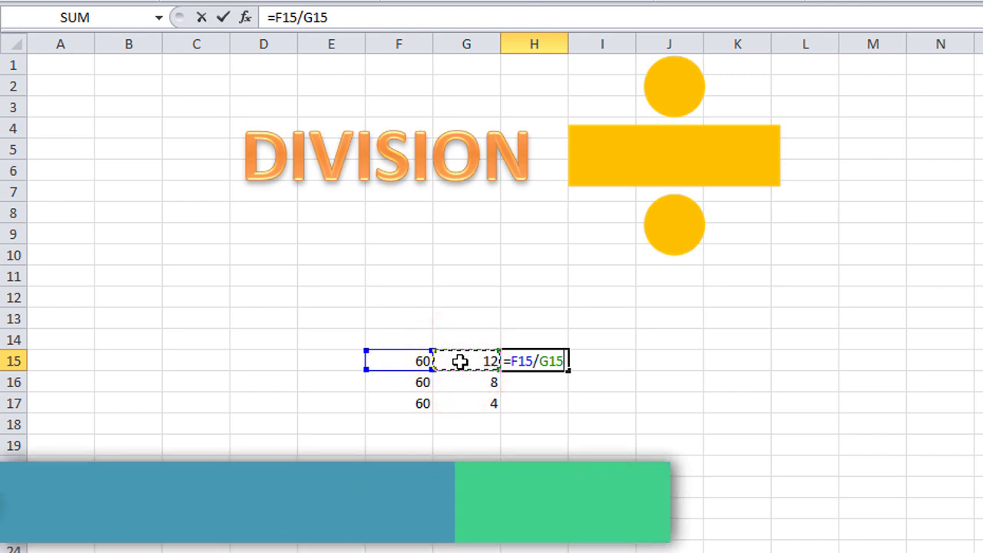
key(Return)
Step: Enter the formula =SUM(F15/G15) in I15 to divide using the SUM function
double_click(600, 362)
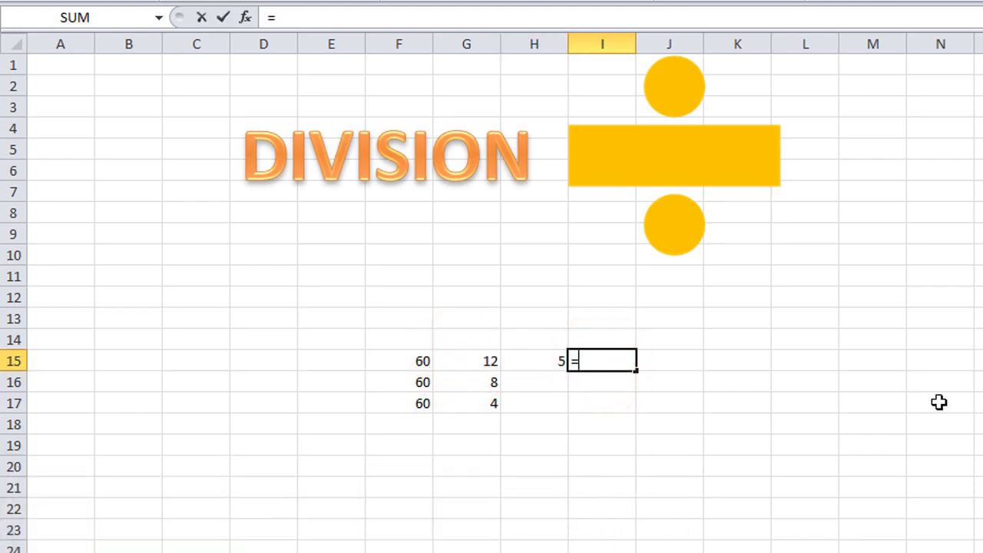
text(=su)
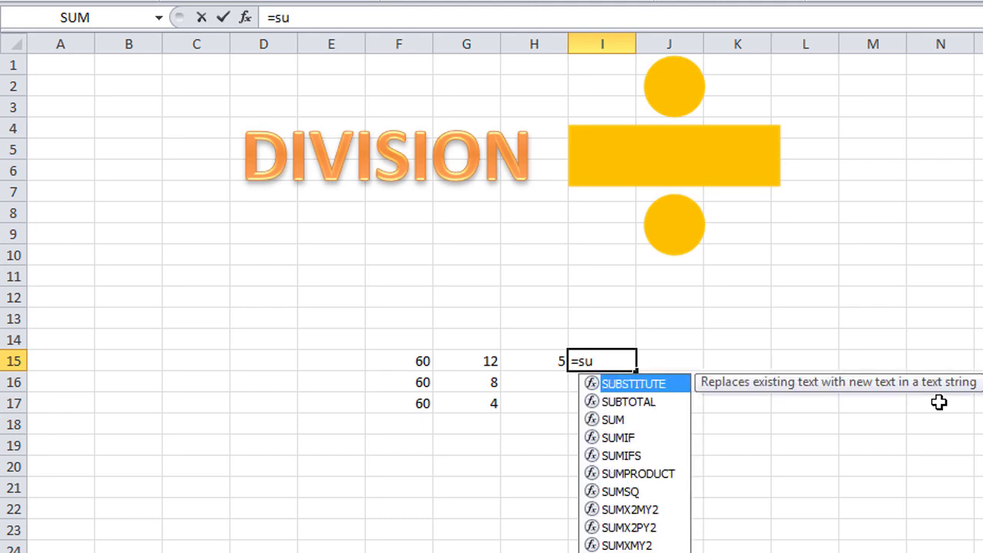
double_click(613, 421)
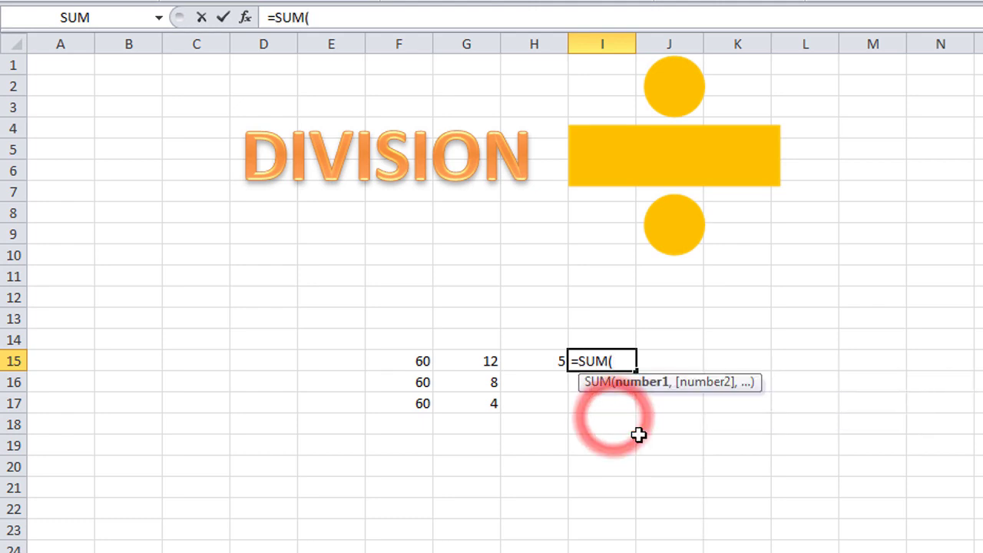
click(400, 360)
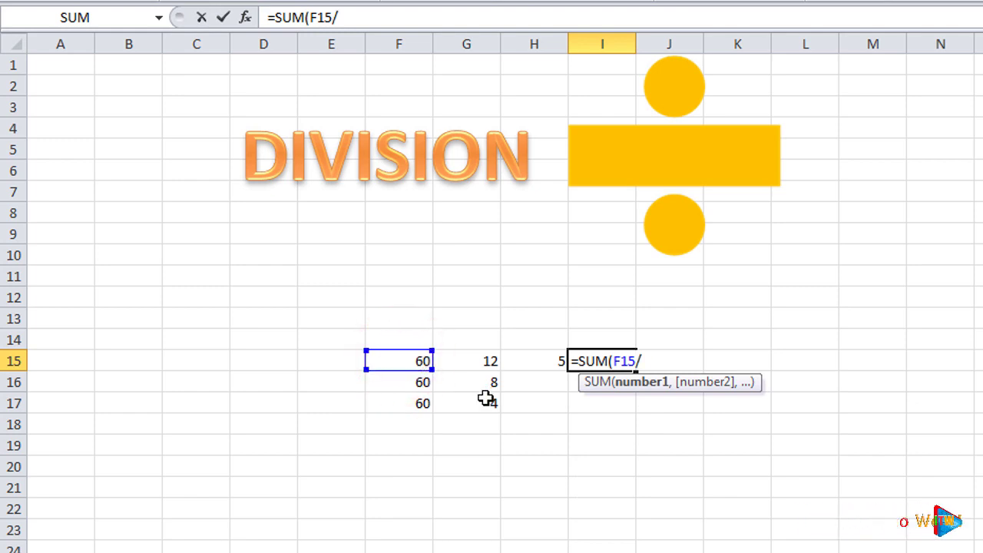
text(/)
click(475, 363)
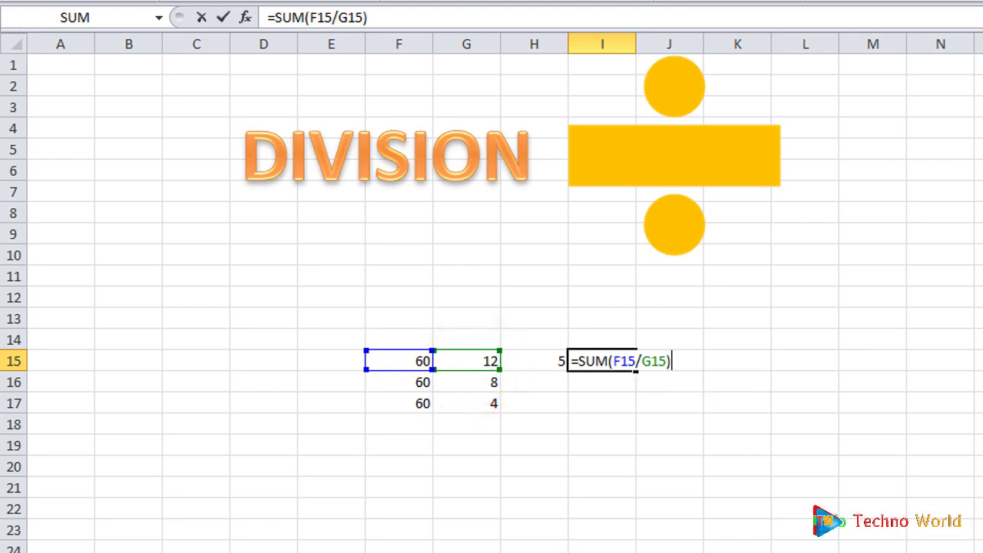
key(Return)
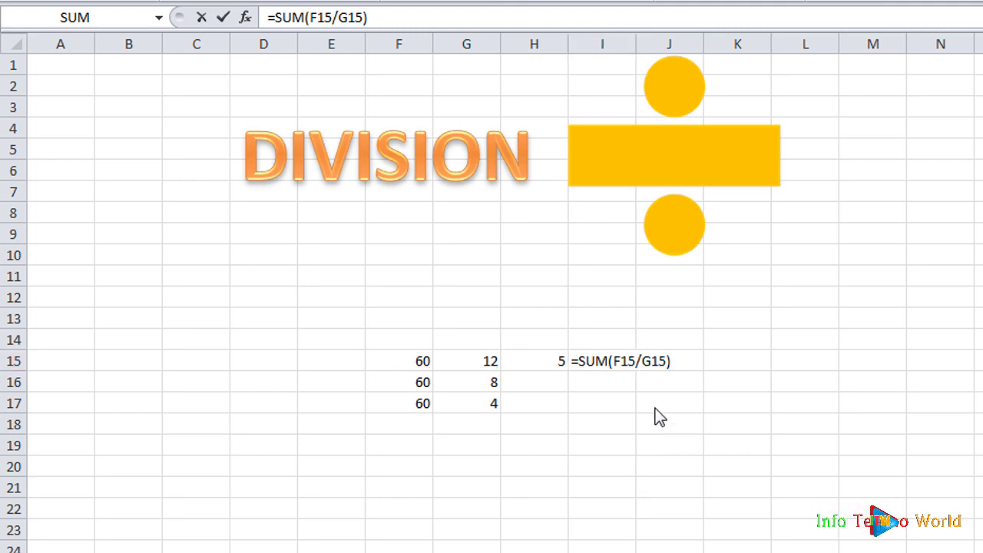
click(686, 360)
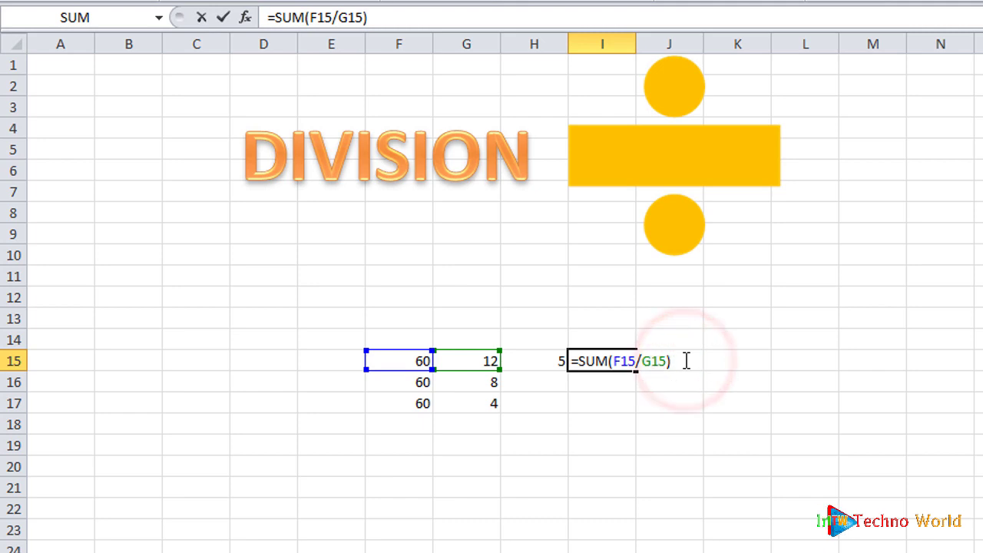
key(Return)
Step: Fill the division formulas in H15 and I15 down to row 17, and minimize the workbook window
click(543, 358)
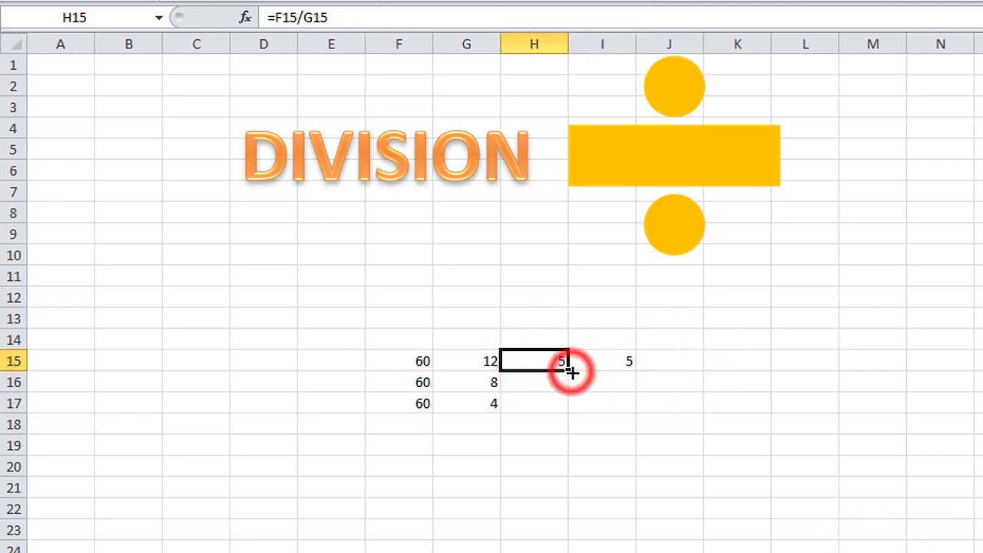
drag(573, 373, 571, 419)
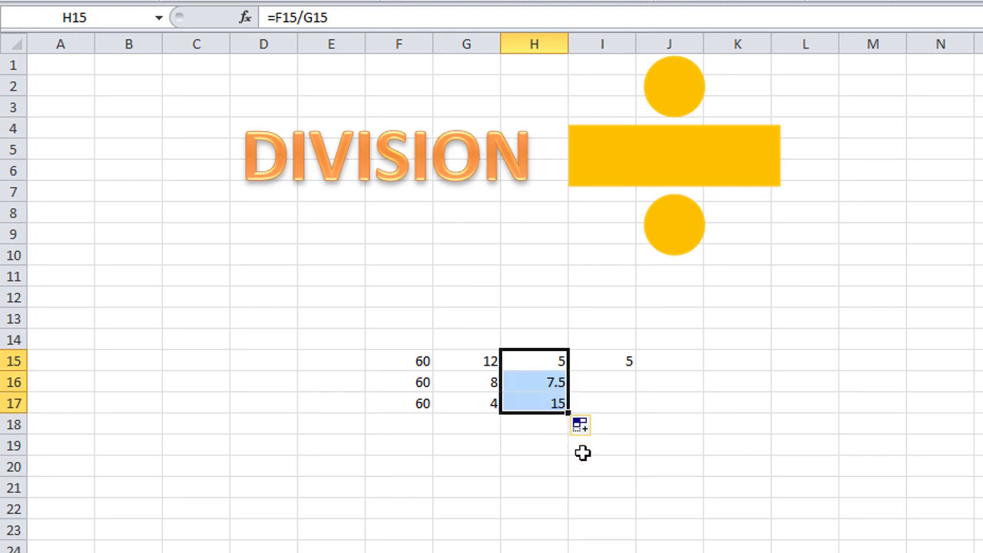
click(536, 457)
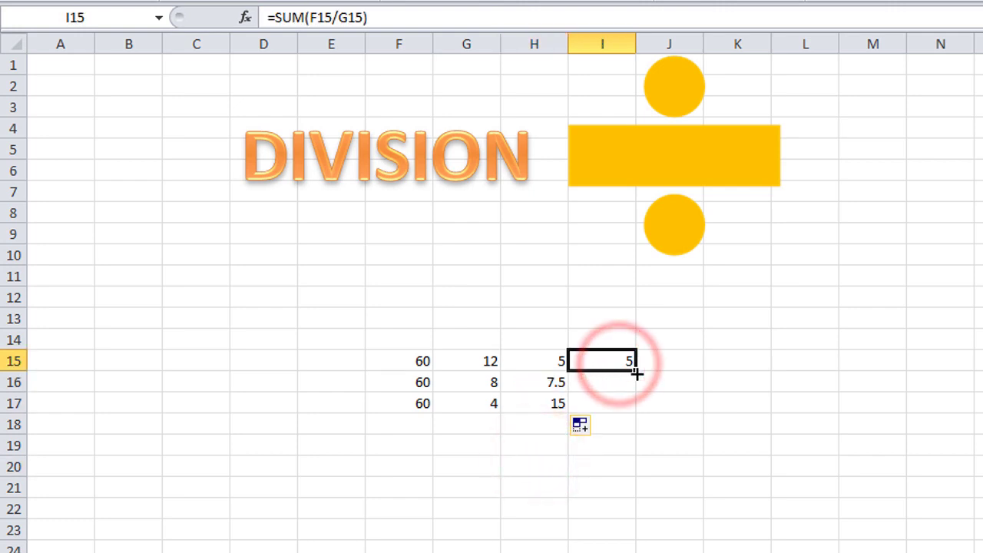
click(700, 466)
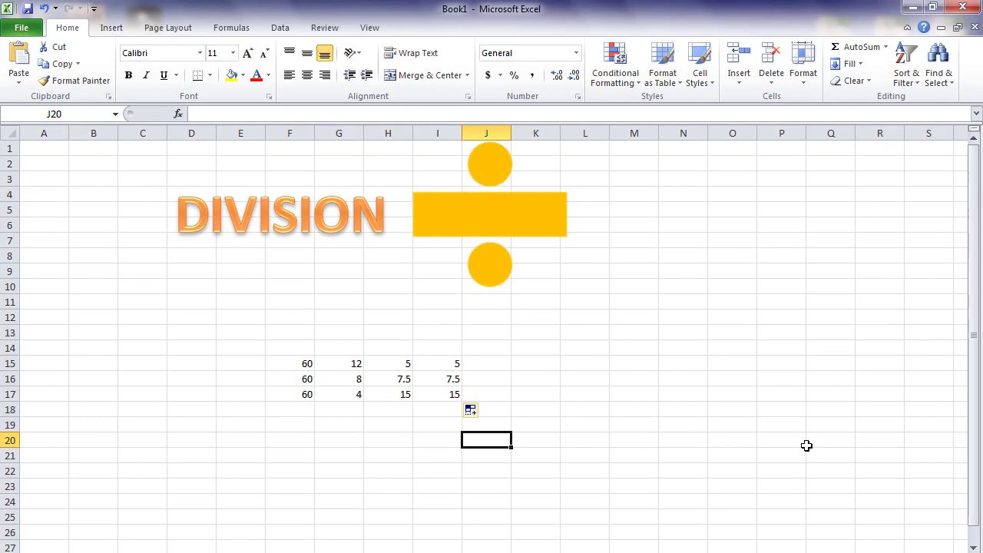
click(913, 7)
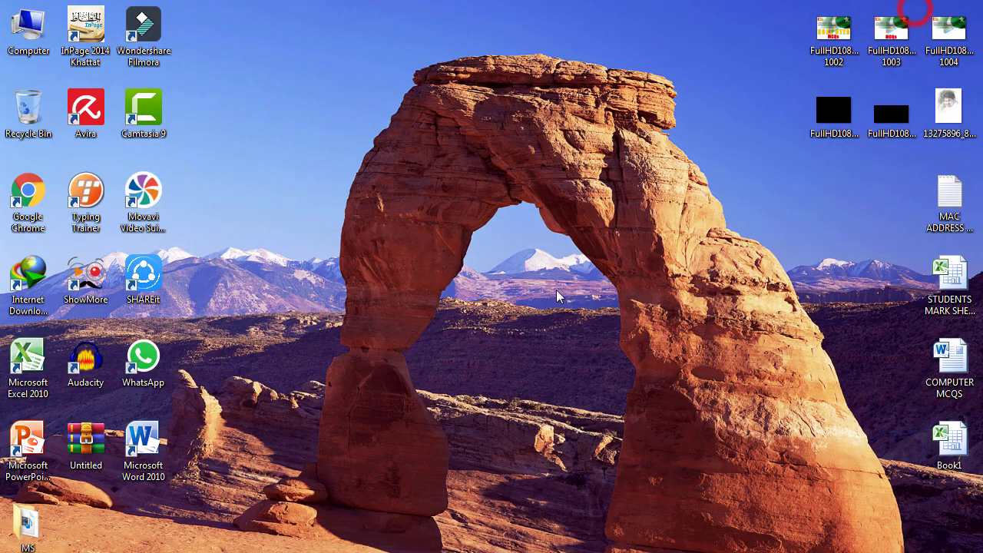